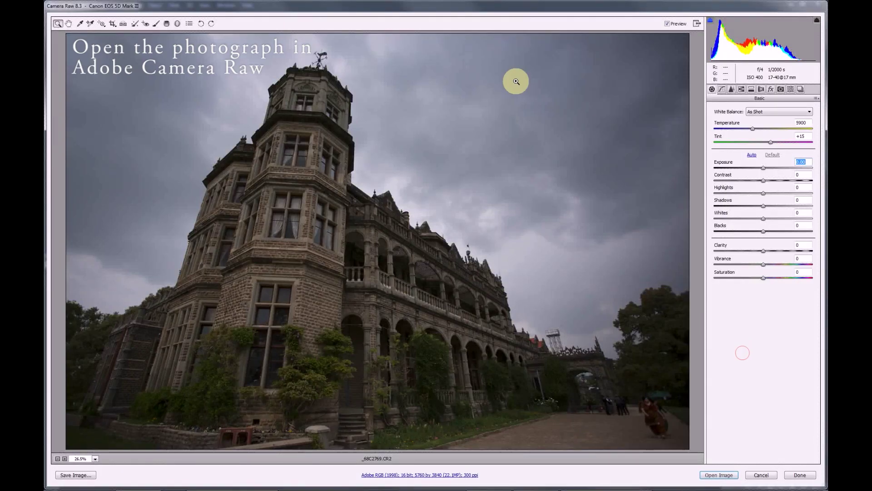
In Camera Raw set Exposure +2.00, Contrast -31, Highlights -14, Shadows +14, Whites -16, then open in Photoshop
{"action": "left_click_drag", "start_coordinate": [765, 171], "coordinate": [782, 176]}
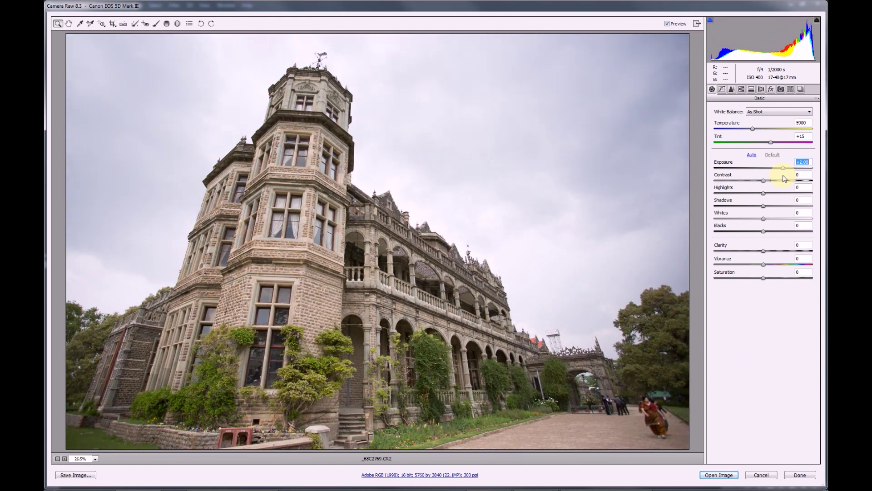
{"action": "left_click_drag", "start_coordinate": [752, 184], "coordinate": [750, 182]}
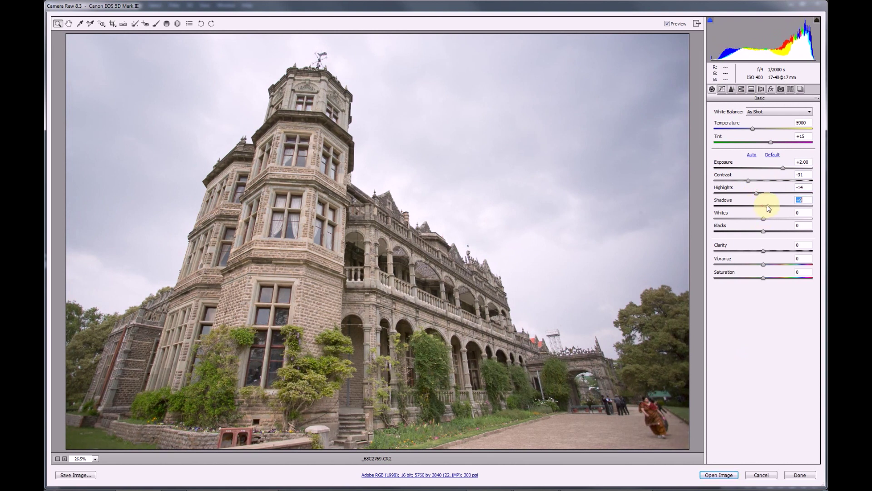
{"action": "left_click", "coordinate": [756, 219]}
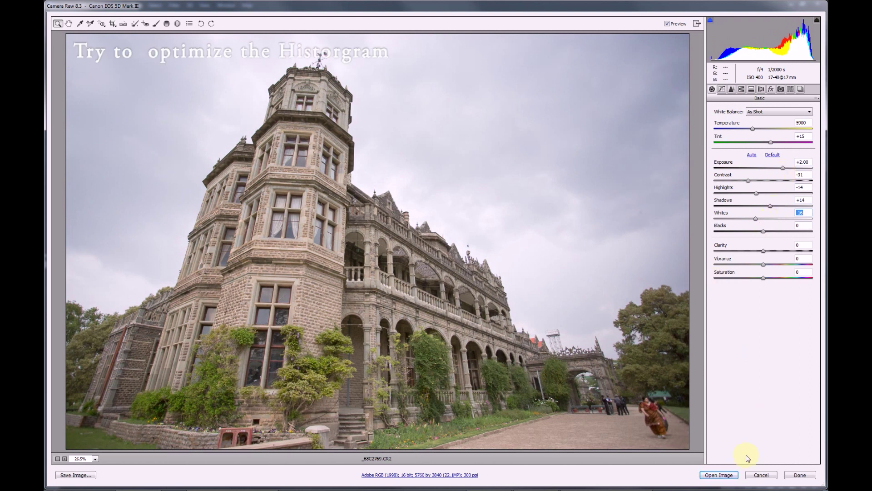
{"action": "left_click", "coordinate": [720, 475]}
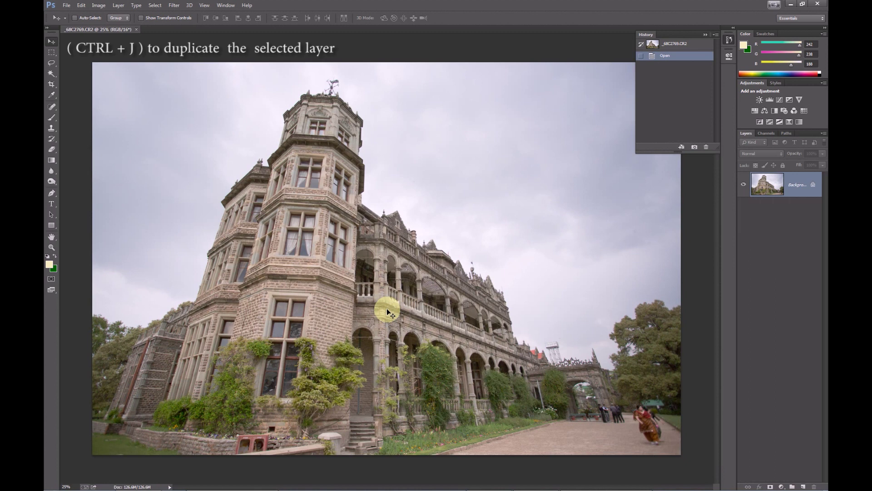
Duplicate the Background as Layer 1 and give Layer 1 a white layer mask
{"action": "key", "text": "ctrl+j"}
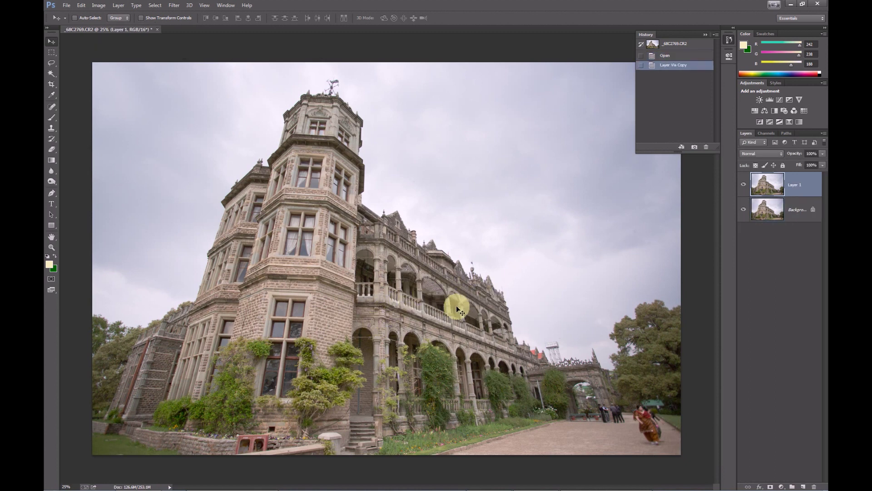
{"action": "left_click", "coordinate": [771, 486]}
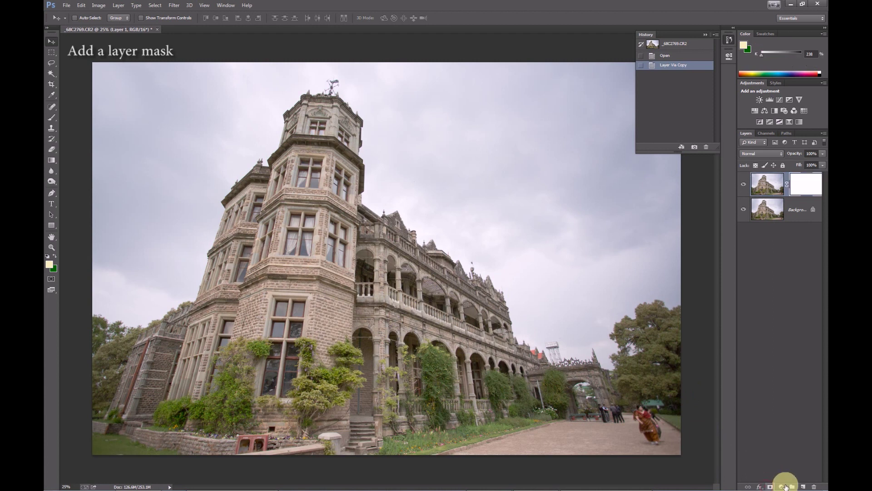
{"action": "left_click", "coordinate": [756, 153]}
{"action": "left_click", "coordinate": [756, 154]}
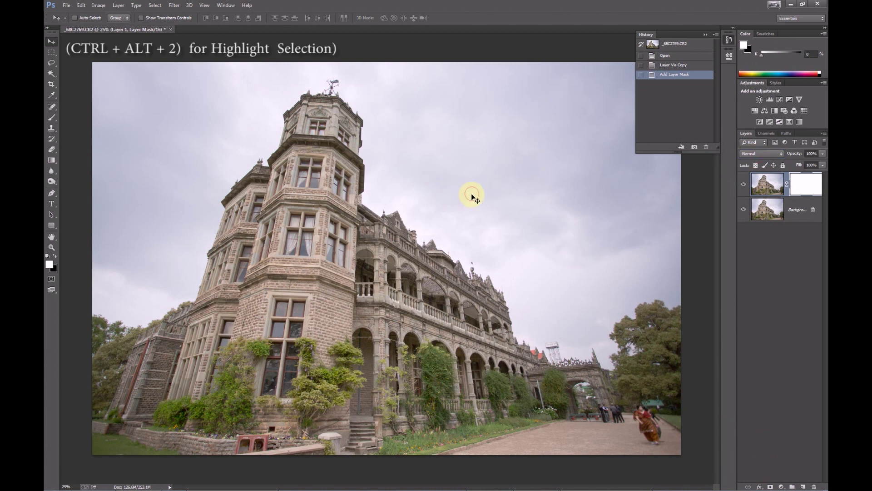
Load the highlights selection and pick a black brush for Layer 1's mask
{"action": "key", "text": "ctrl+alt+2"}
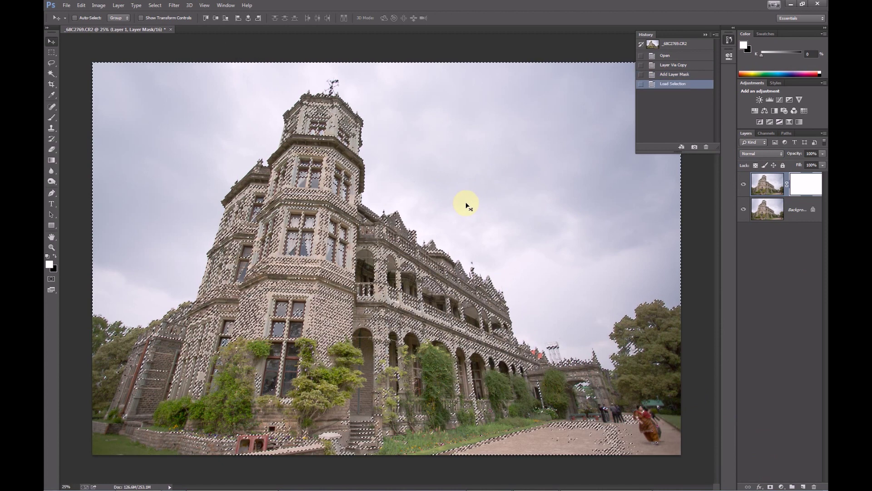
{"action": "key", "text": "b"}
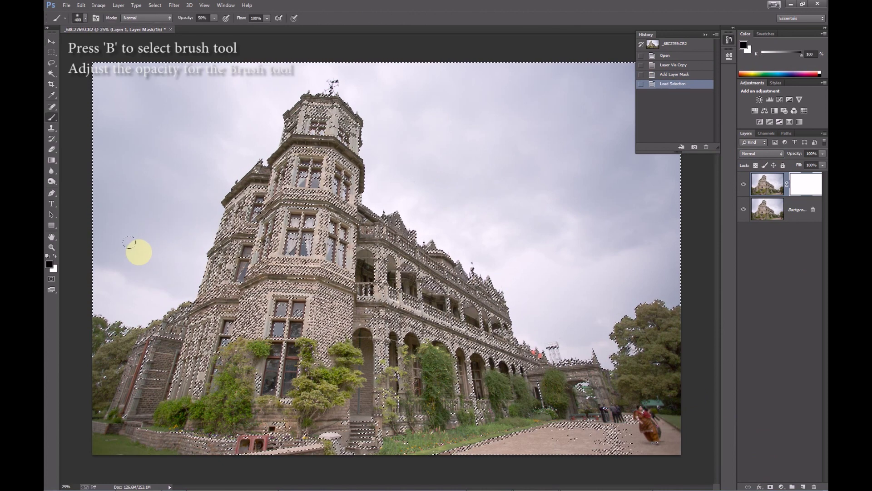
{"action": "key", "text": "x"}
{"action": "left_click_drag", "start_coordinate": [109, 263], "coordinate": [111, 262]}
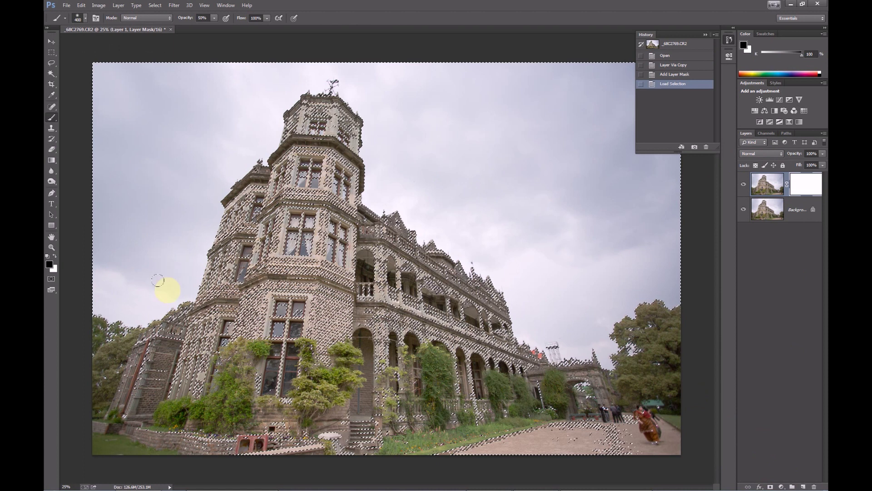
Paint the whole sky black at 100% opacity with the red overlay, including the top-left and left edge
{"action": "key", "text": "backslash"}
{"action": "key", "text": "0"}
{"action": "mouse_move", "coordinate": [158, 280]}
{"action": "left_mouse_down"}
{"action": "mouse_move", "coordinate": [101, 297]}
{"action": "mouse_move", "coordinate": [98, 306]}
{"action": "mouse_move", "coordinate": [168, 287]}
{"action": "mouse_move", "coordinate": [187, 261]}
{"action": "mouse_move", "coordinate": [183, 248]}
{"action": "mouse_move", "coordinate": [172, 266]}
{"action": "mouse_move", "coordinate": [193, 210]}
{"action": "mouse_move", "coordinate": [167, 247]}
{"action": "mouse_move", "coordinate": [139, 257]}
{"action": "mouse_move", "coordinate": [110, 233]}
{"action": "mouse_move", "coordinate": [100, 160]}
{"action": "mouse_move", "coordinate": [110, 167]}
{"action": "mouse_move", "coordinate": [95, 145]}
{"action": "mouse_move", "coordinate": [92, 67]}
{"action": "mouse_move", "coordinate": [104, 85]}
{"action": "mouse_move", "coordinate": [150, 87]}
{"action": "mouse_move", "coordinate": [175, 149]}
{"action": "mouse_move", "coordinate": [204, 162]}
{"action": "mouse_move", "coordinate": [210, 174]}
{"action": "mouse_move", "coordinate": [200, 165]}
{"action": "mouse_move", "coordinate": [193, 181]}
{"action": "mouse_move", "coordinate": [255, 127]}
{"action": "mouse_move", "coordinate": [247, 143]}
{"action": "mouse_move", "coordinate": [259, 92]}
{"action": "mouse_move", "coordinate": [281, 75]}
{"action": "mouse_move", "coordinate": [314, 61]}
{"action": "mouse_move", "coordinate": [289, 71]}
{"action": "mouse_move", "coordinate": [353, 81]}
{"action": "mouse_move", "coordinate": [368, 92]}
{"action": "mouse_move", "coordinate": [362, 86]}
{"action": "mouse_move", "coordinate": [351, 84]}
{"action": "mouse_move", "coordinate": [379, 118]}
{"action": "mouse_move", "coordinate": [376, 142]}
{"action": "mouse_move", "coordinate": [381, 130]}
{"action": "mouse_move", "coordinate": [367, 186]}
{"action": "mouse_move", "coordinate": [422, 210]}
{"action": "mouse_move", "coordinate": [455, 237]}
{"action": "mouse_move", "coordinate": [458, 253]}
{"action": "mouse_move", "coordinate": [486, 253]}
{"action": "mouse_move", "coordinate": [517, 299]}
{"action": "mouse_move", "coordinate": [517, 318]}
{"action": "mouse_move", "coordinate": [563, 347]}
{"action": "mouse_move", "coordinate": [631, 354]}
{"action": "mouse_move", "coordinate": [599, 322]}
{"action": "mouse_move", "coordinate": [660, 298]}
{"action": "mouse_move", "coordinate": [629, 290]}
{"action": "mouse_move", "coordinate": [553, 306]}
{"action": "mouse_move", "coordinate": [518, 256]}
{"action": "mouse_move", "coordinate": [541, 268]}
{"action": "mouse_move", "coordinate": [609, 248]}
{"action": "mouse_move", "coordinate": [428, 182]}
{"action": "mouse_move", "coordinate": [377, 70]}
{"action": "mouse_move", "coordinate": [338, 40]}
{"action": "mouse_move", "coordinate": [395, 95]}
{"action": "mouse_move", "coordinate": [420, 154]}
{"action": "mouse_move", "coordinate": [450, 82]}
{"action": "mouse_move", "coordinate": [484, 181]}
{"action": "mouse_move", "coordinate": [466, 151]}
{"action": "mouse_move", "coordinate": [521, 76]}
{"action": "mouse_move", "coordinate": [534, 169]}
{"action": "mouse_move", "coordinate": [541, 101]}
{"action": "mouse_move", "coordinate": [542, 183]}
{"action": "mouse_move", "coordinate": [670, 210]}
{"action": "mouse_move", "coordinate": [652, 185]}
{"action": "mouse_move", "coordinate": [681, 147]}
{"action": "mouse_move", "coordinate": [619, 53]}
{"action": "mouse_move", "coordinate": [641, 101]}
{"action": "mouse_move", "coordinate": [653, 171]}
{"action": "left_mouse_up"}
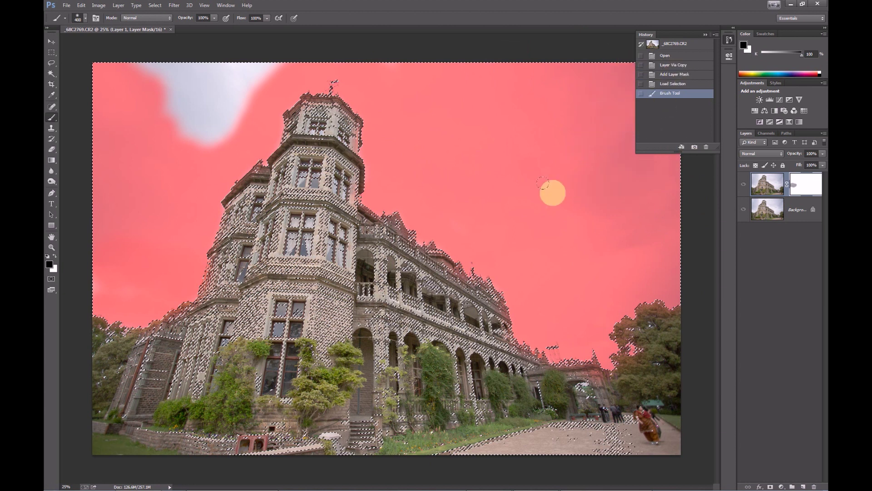
{"action": "mouse_move", "coordinate": [303, 47]}
{"action": "left_mouse_down"}
{"action": "mouse_move", "coordinate": [250, 65]}
{"action": "mouse_move", "coordinate": [220, 128]}
{"action": "mouse_move", "coordinate": [199, 107]}
{"action": "mouse_move", "coordinate": [224, 91]}
{"action": "mouse_move", "coordinate": [223, 69]}
{"action": "mouse_move", "coordinate": [85, 72]}
{"action": "left_mouse_up"}
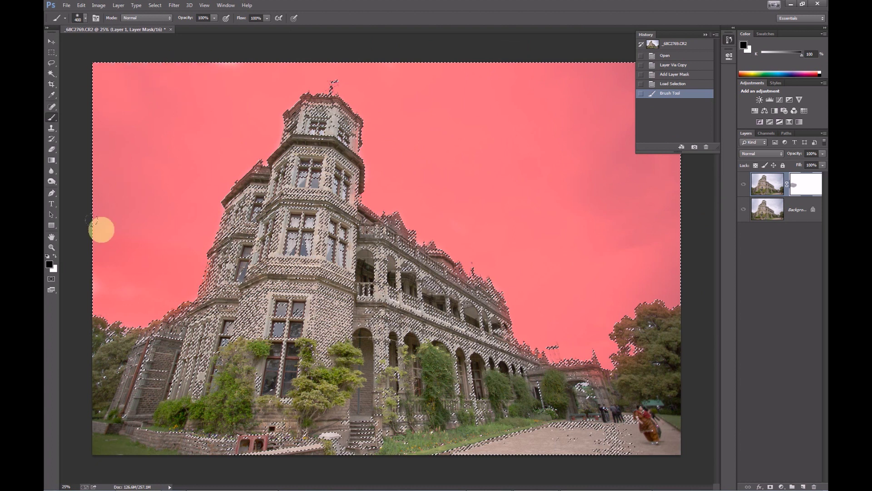
{"action": "left_click", "coordinate": [65, 302]}
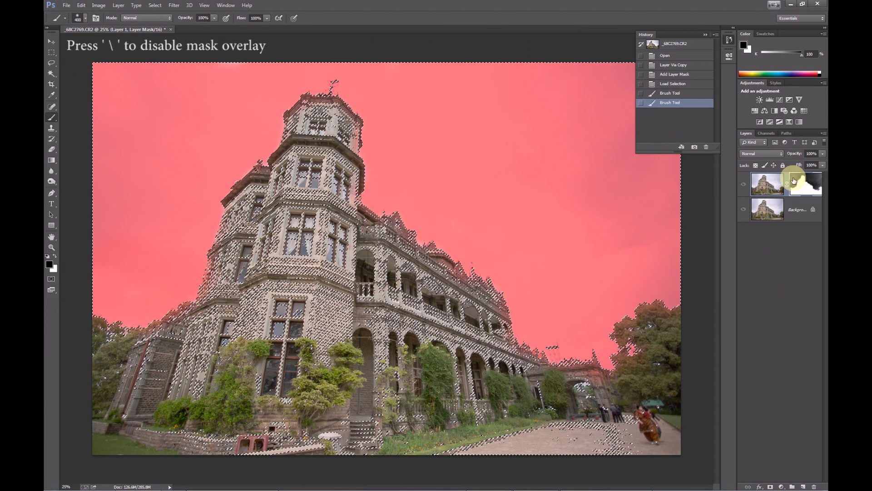
Hide the red mask overlay and drop the highlights selection, checking the mask on its own
{"action": "key", "text": "backslash"}
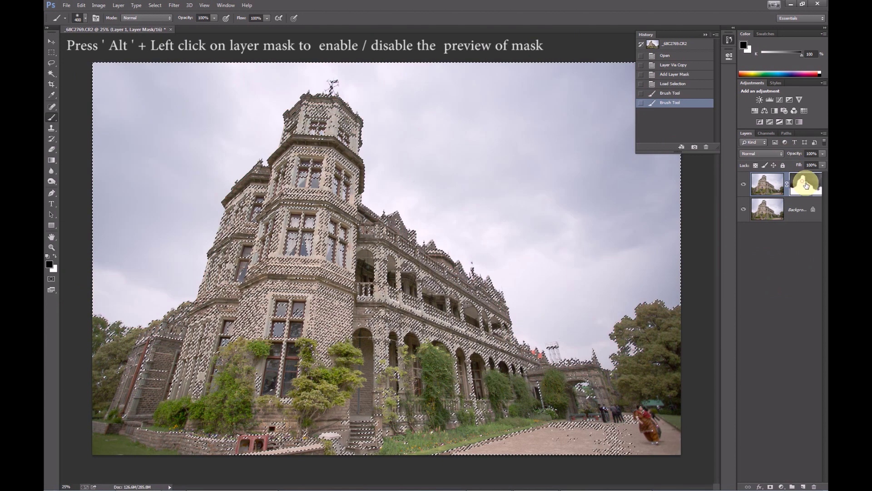
{"action": "left_click", "coordinate": [805, 185], "text": "alt"}
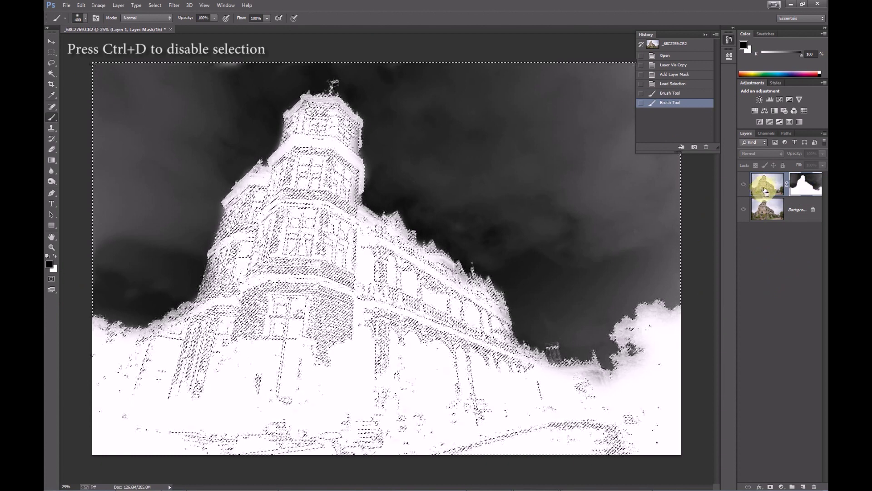
{"action": "key", "text": "ctrl+d"}
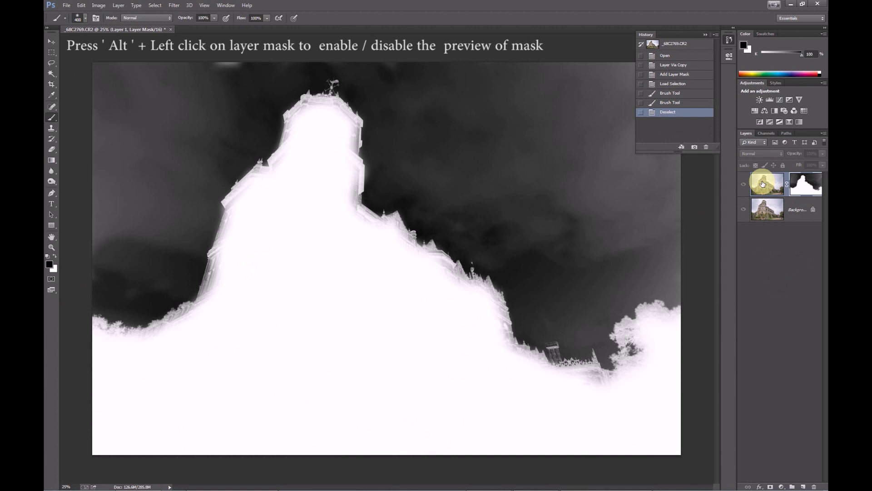
{"action": "left_click", "coordinate": [763, 184]}
Set Layer 1 to Multiply and invert its mask so only the sky is darkened
{"action": "left_click", "coordinate": [762, 154]}
{"action": "left_click", "coordinate": [757, 189]}
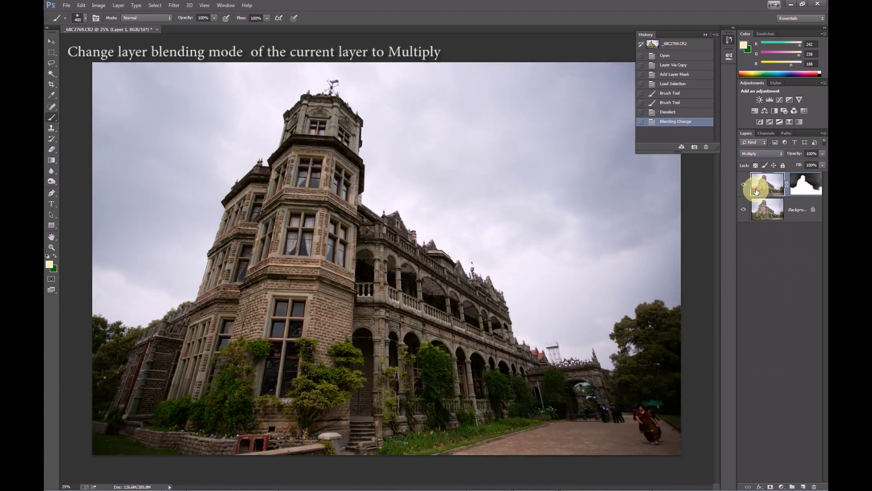
{"action": "left_click", "coordinate": [806, 193]}
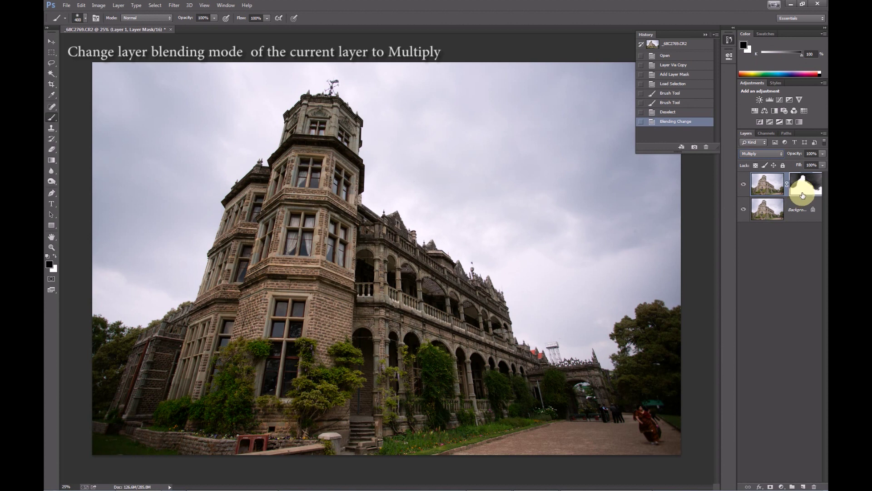
{"action": "left_click", "coordinate": [804, 193], "text": "alt"}
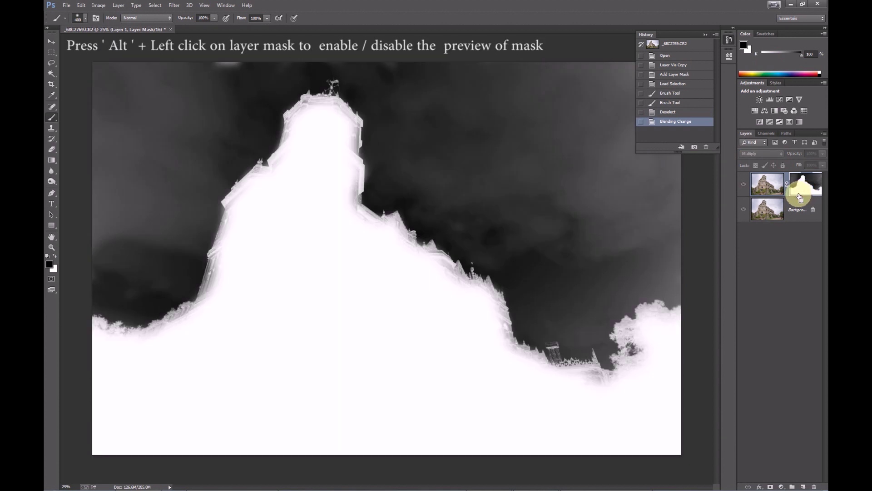
{"action": "key", "text": "ctrl+i"}
{"action": "left_click", "coordinate": [768, 188]}
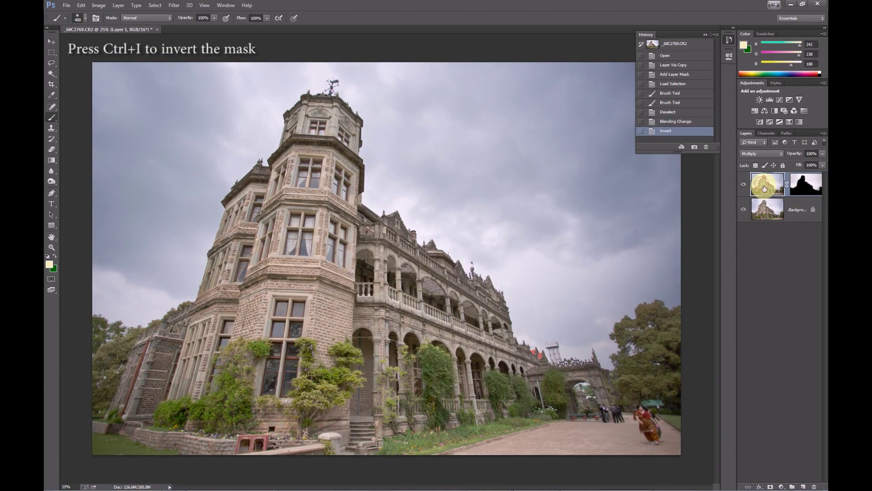
{"action": "left_click", "coordinate": [743, 186]}
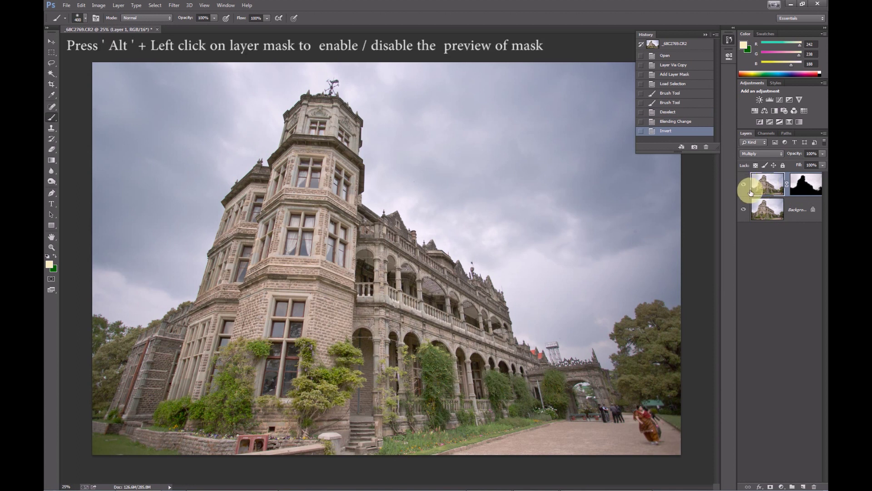
Add a Levels 1 layer, copy Layer 1's sky mask onto it, and set it to Multiply
{"action": "left_click", "coordinate": [801, 192], "text": "alt"}
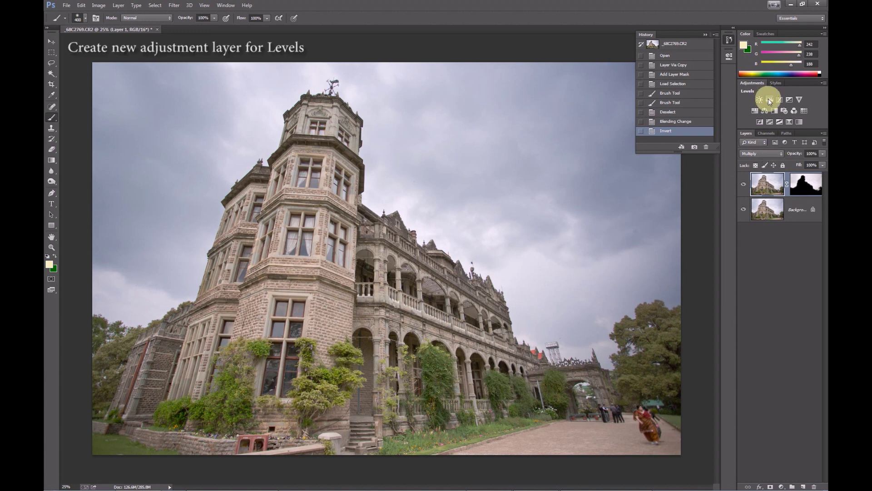
{"action": "left_click", "coordinate": [769, 99]}
{"action": "left_click", "coordinate": [805, 205], "text": "alt"}
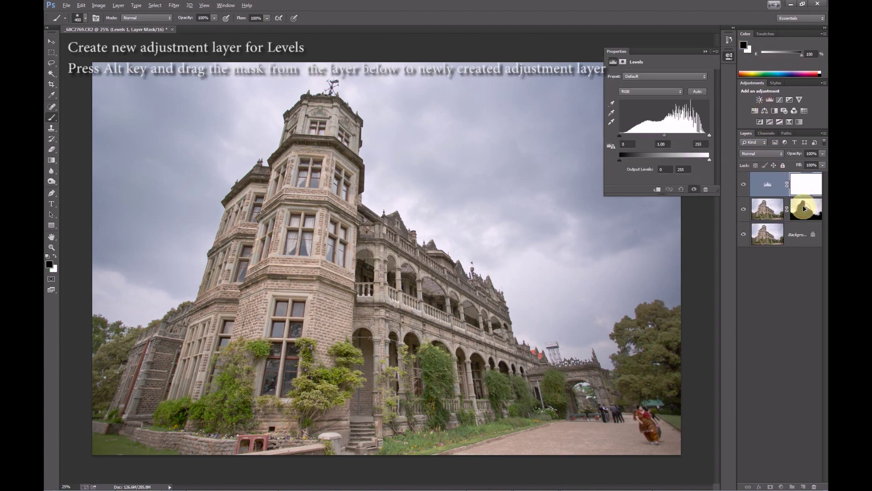
{"action": "left_click_drag", "start_coordinate": [804, 208], "coordinate": [806, 184]}
{"action": "left_click", "coordinate": [403, 187]}
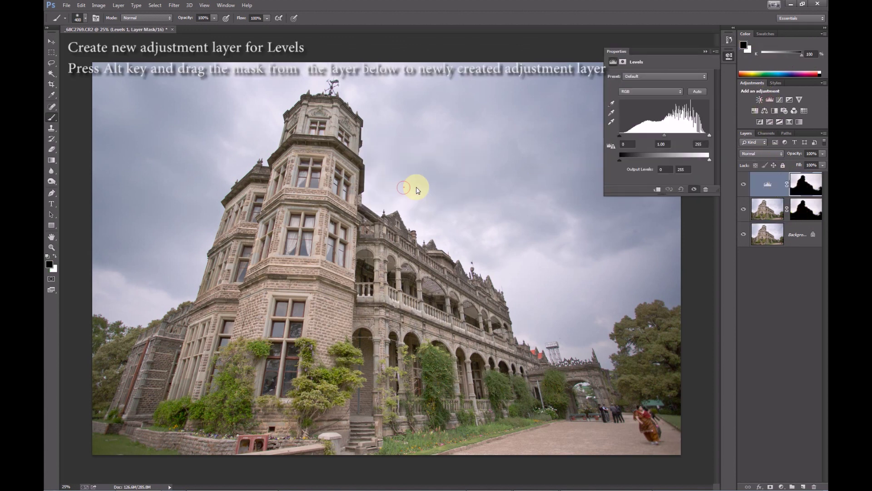
{"action": "left_click", "coordinate": [752, 153]}
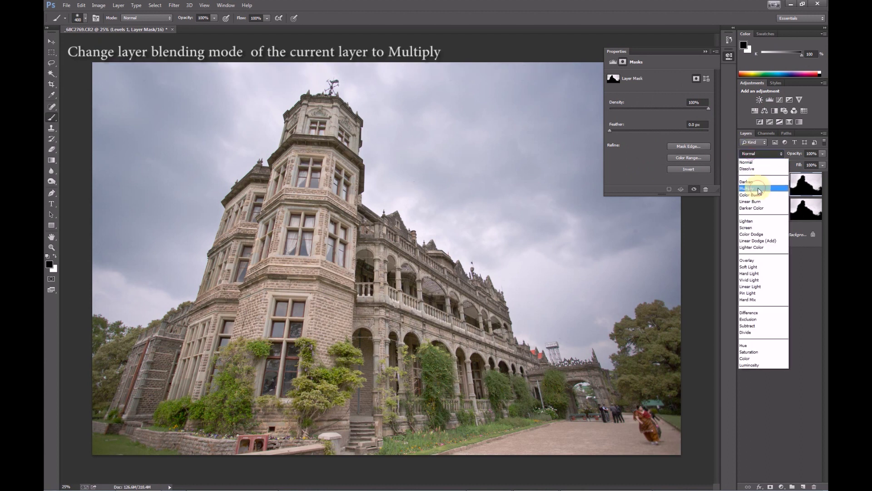
{"action": "left_click", "coordinate": [758, 188]}
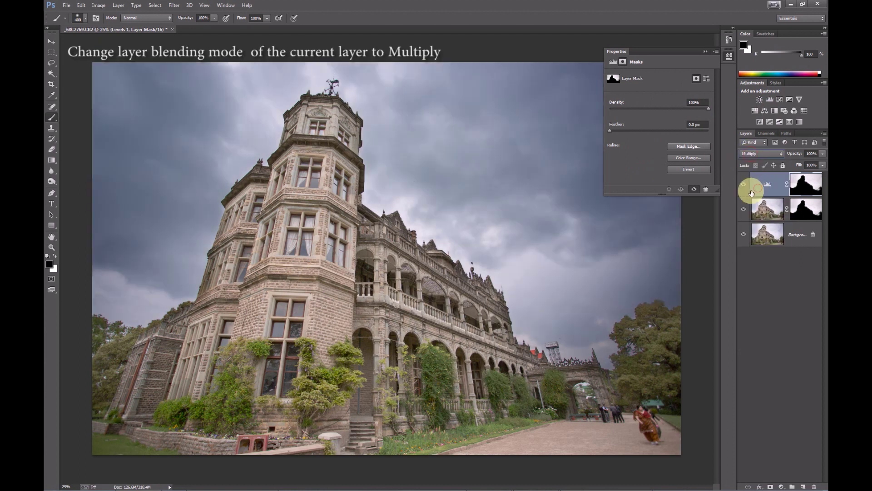
Add a second Levels layer with the inverted sky mask and set its white input to 225
{"action": "left_click", "coordinate": [781, 487]}
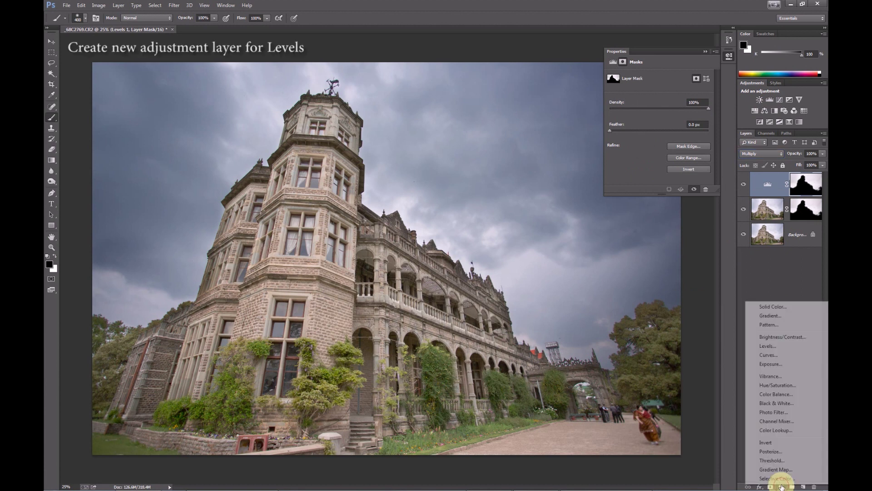
{"action": "left_click", "coordinate": [767, 347]}
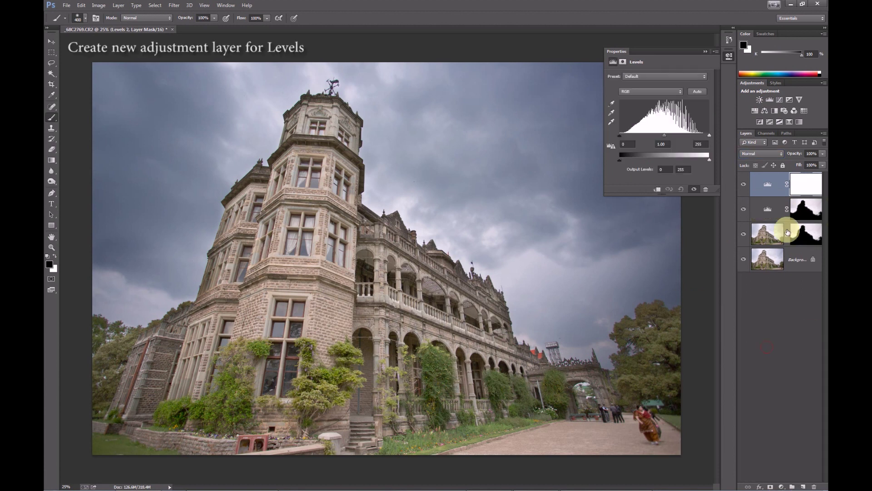
{"action": "left_click_drag", "start_coordinate": [802, 233], "coordinate": [804, 184]}
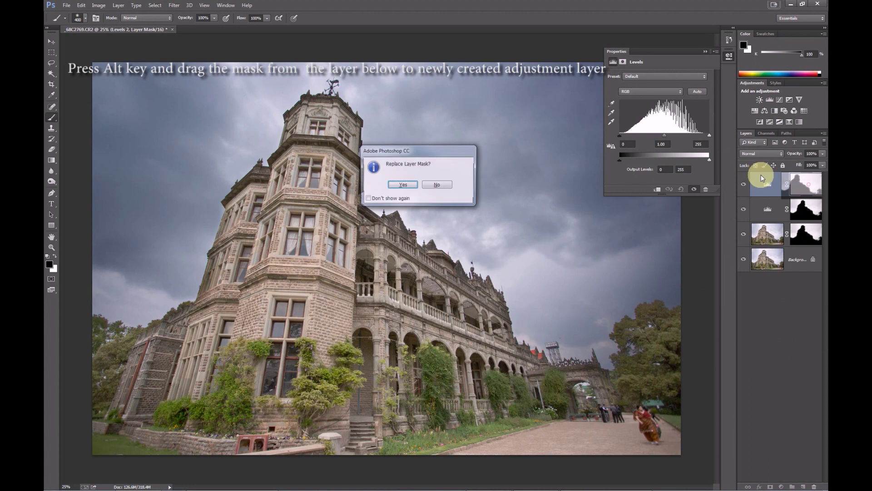
{"action": "left_click", "coordinate": [403, 185]}
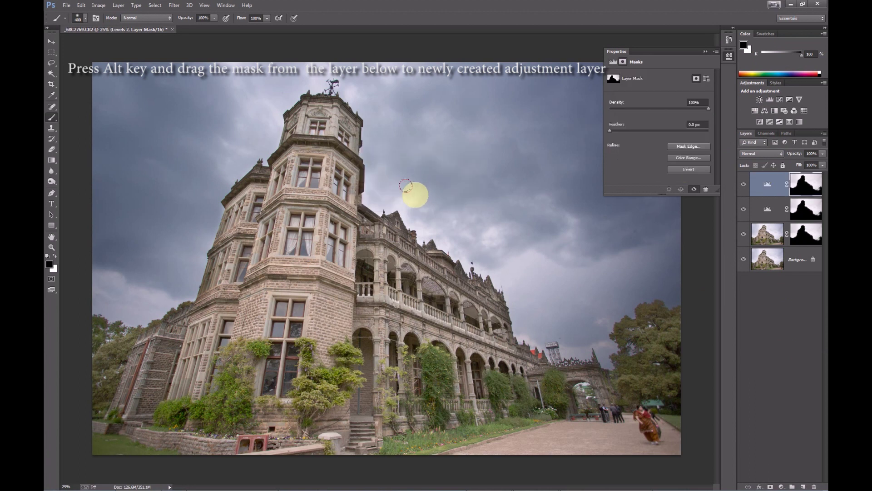
{"action": "key", "text": "ctrl+i"}
{"action": "left_click", "coordinate": [759, 187]}
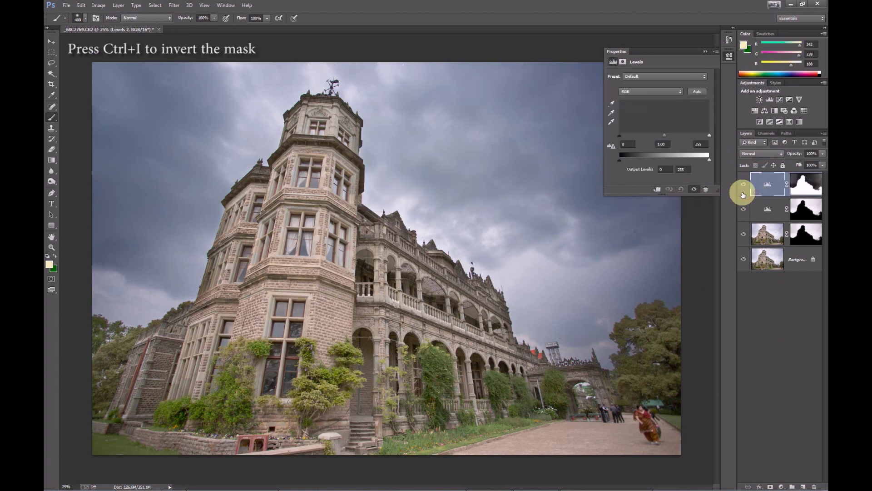
{"action": "left_click_drag", "start_coordinate": [710, 135], "coordinate": [700, 135]}
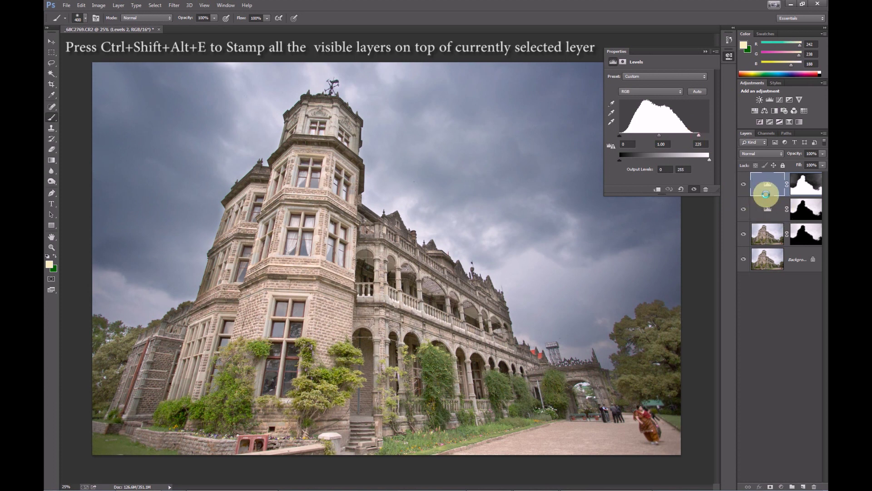
Stamp all visible layers into Layer 2 and set its blend mode to Multiply
{"action": "key", "text": "ctrl+shift+alt+e"}
{"action": "left_click", "coordinate": [757, 153]}
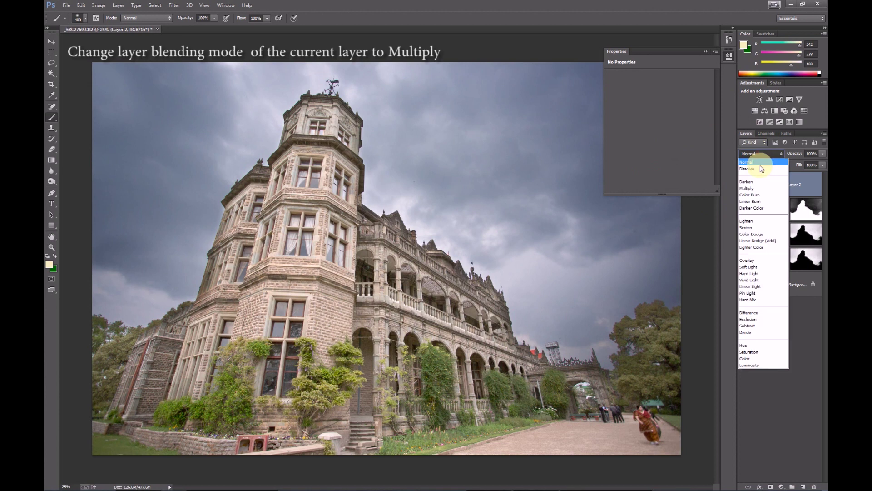
{"action": "left_click", "coordinate": [747, 188]}
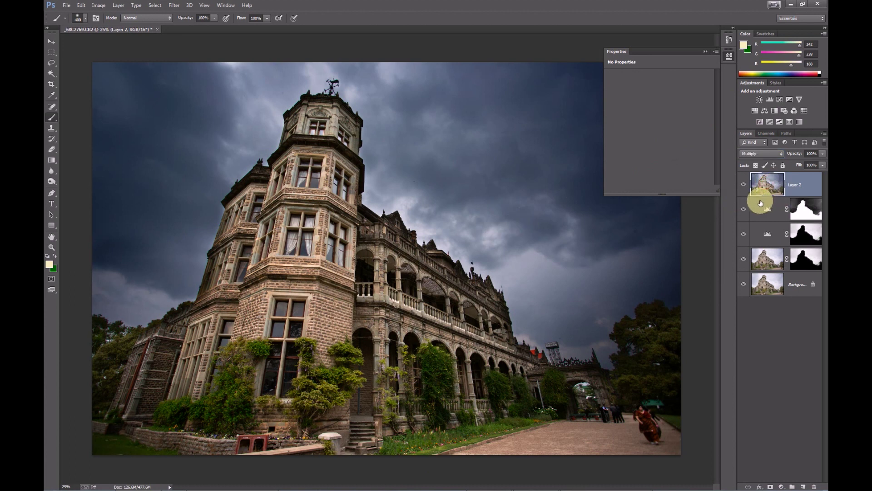
{"action": "key", "text": "v"}
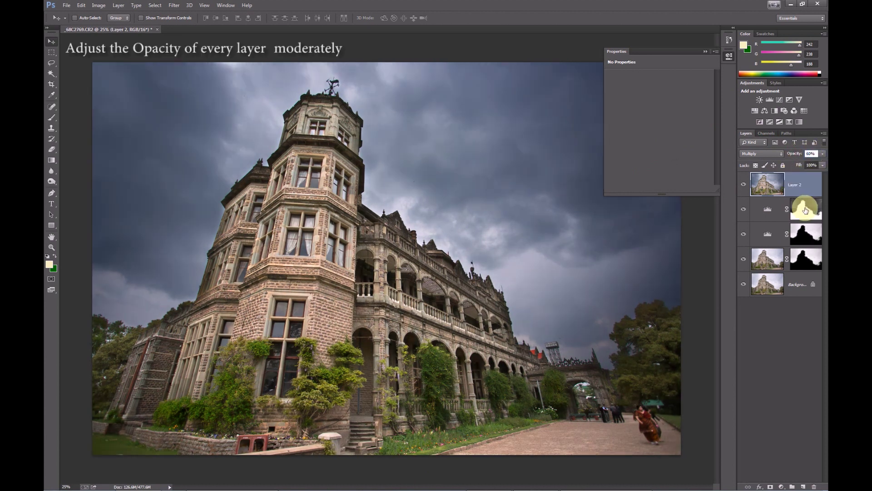
Lower Levels 2, Levels 1 and Layer 1 to 80% opacity, then compare against the Background alone
{"action": "left_click", "coordinate": [805, 209]}
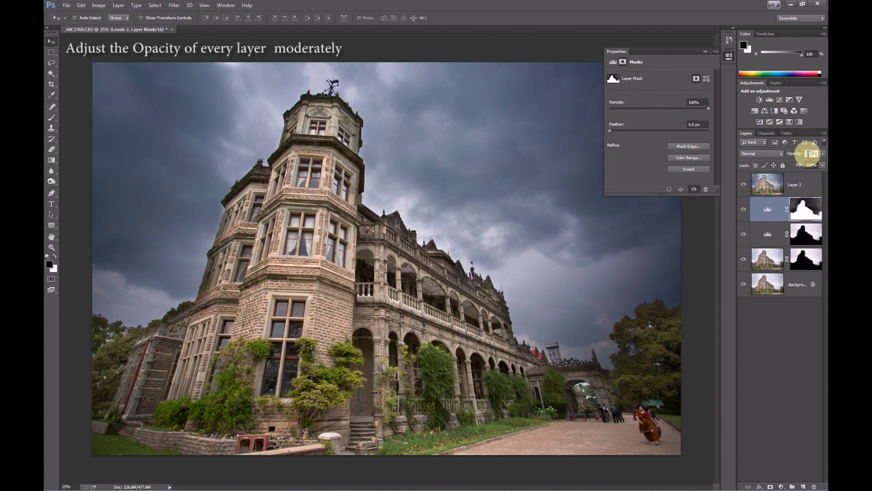
{"action": "type", "text": "80"}
{"action": "key", "text": "Return"}
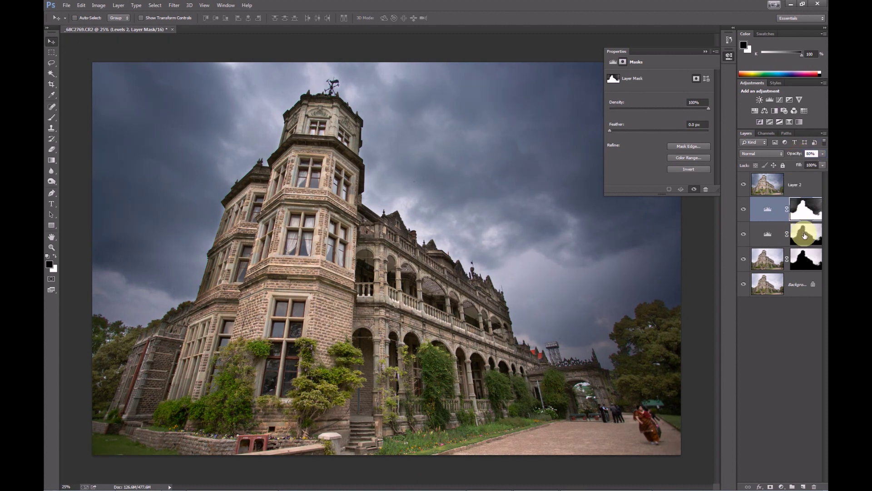
{"action": "left_click", "coordinate": [805, 235]}
{"action": "left_click", "coordinate": [809, 153]}
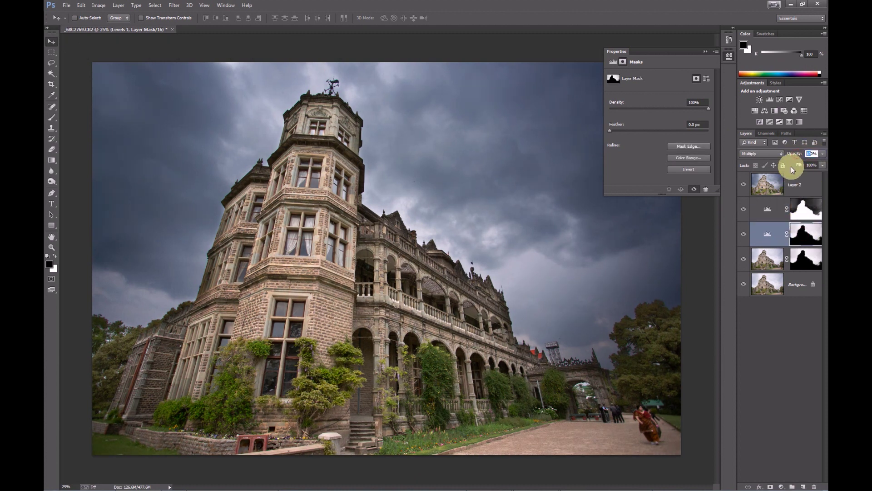
{"action": "left_click", "coordinate": [805, 258]}
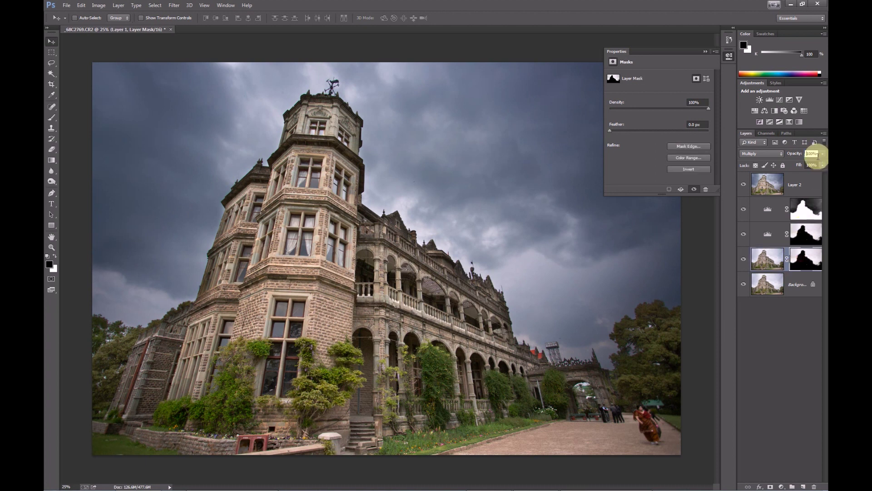
{"action": "type", "text": "80"}
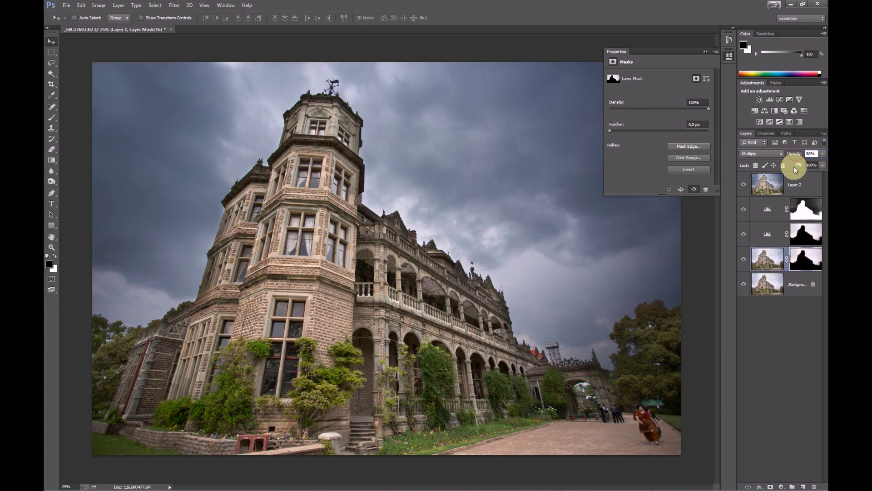
{"action": "left_click", "coordinate": [795, 284]}
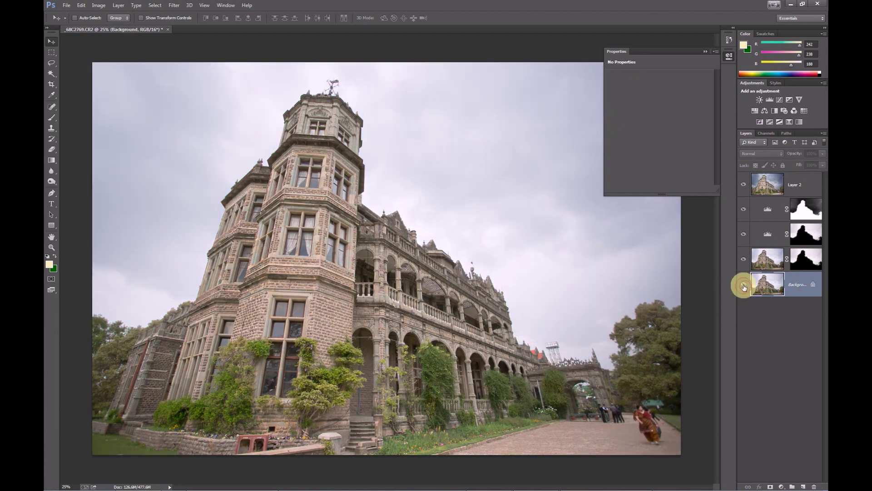
{"action": "left_click", "coordinate": [744, 286], "text": "alt"}
{"action": "left_click", "coordinate": [745, 286], "text": "alt"}
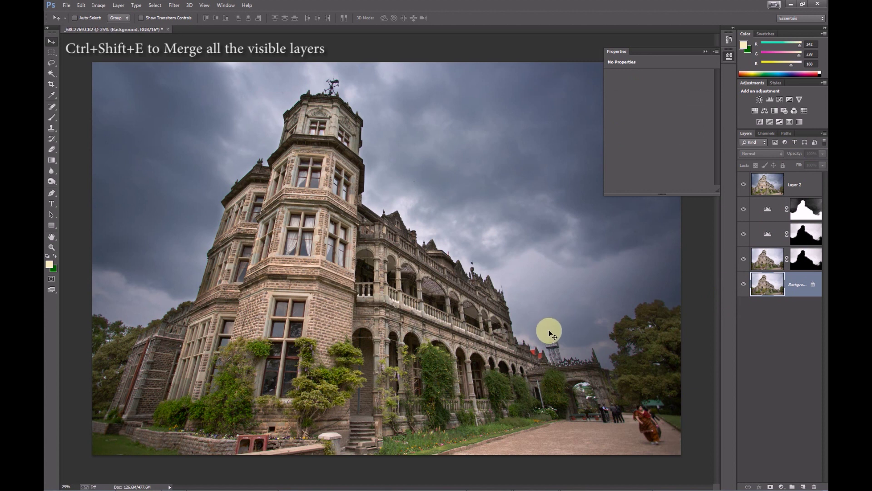
Merge the visible layers, duplicate the result, and open Lens Correction's Custom settings
{"action": "key", "text": "ctrl+shift+e"}
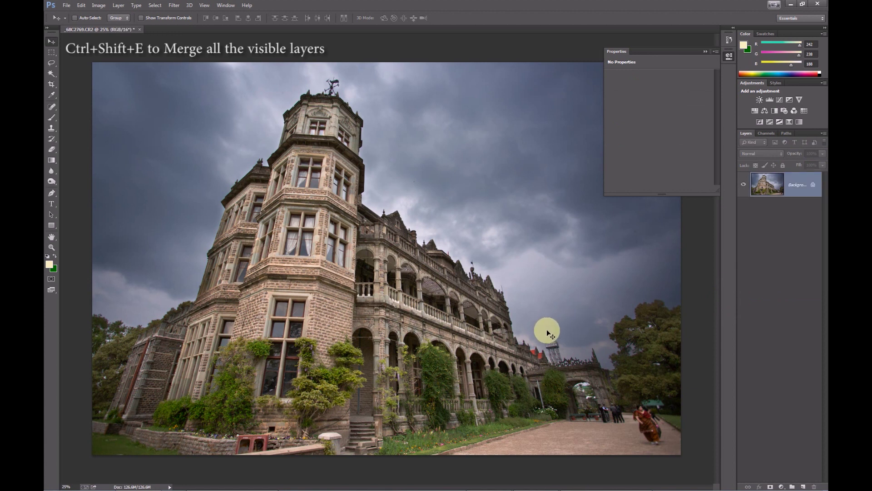
{"action": "key", "text": "ctrl+j"}
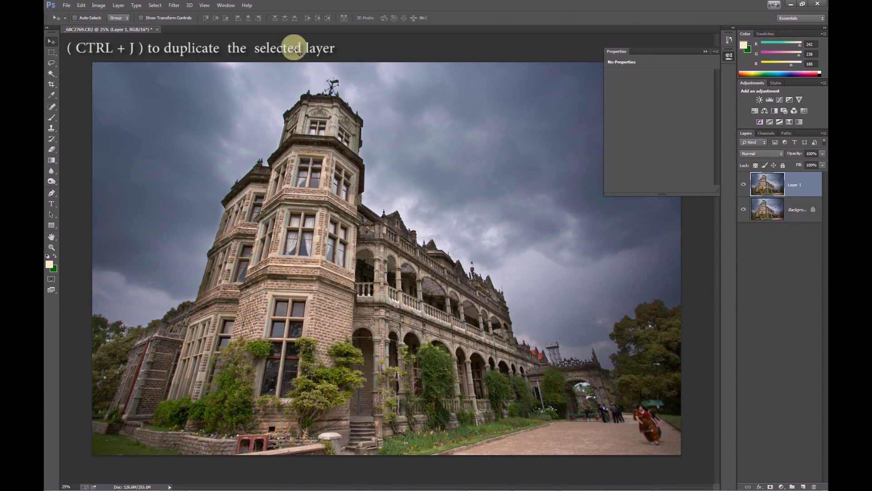
{"action": "left_click", "coordinate": [174, 5]}
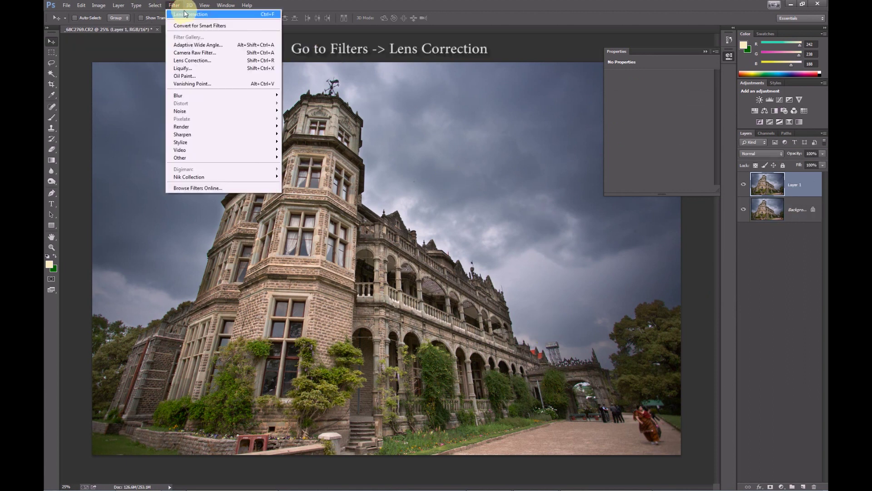
{"action": "left_click", "coordinate": [237, 63]}
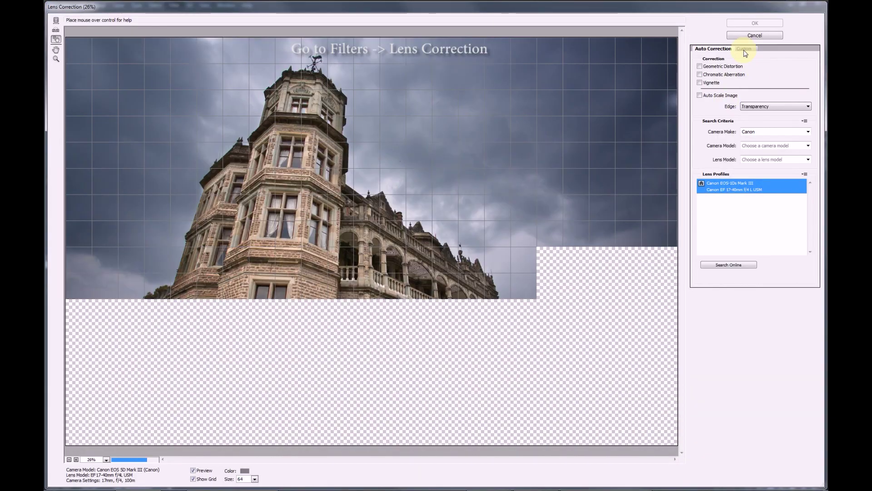
{"action": "left_click", "coordinate": [745, 49]}
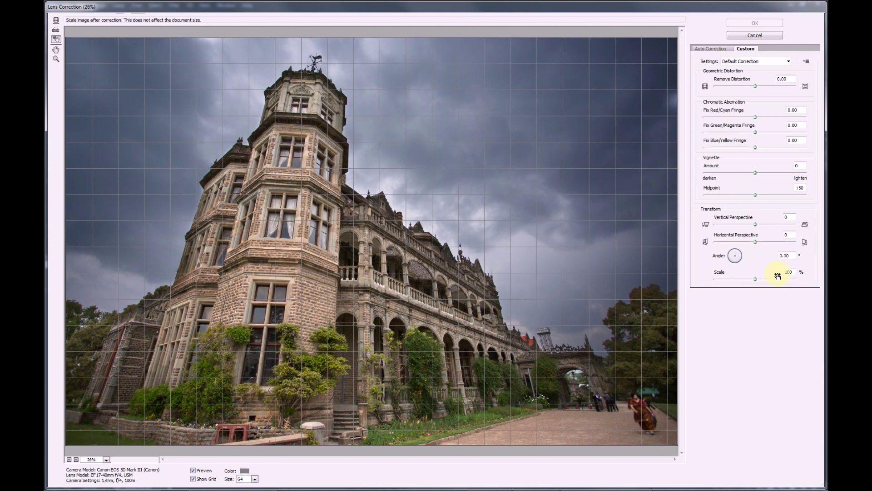
Apply Lens Correction with Horizontal Perspective -22, Vertical Perspective about -97 and Scale 80
{"action": "left_click", "coordinate": [792, 255]}
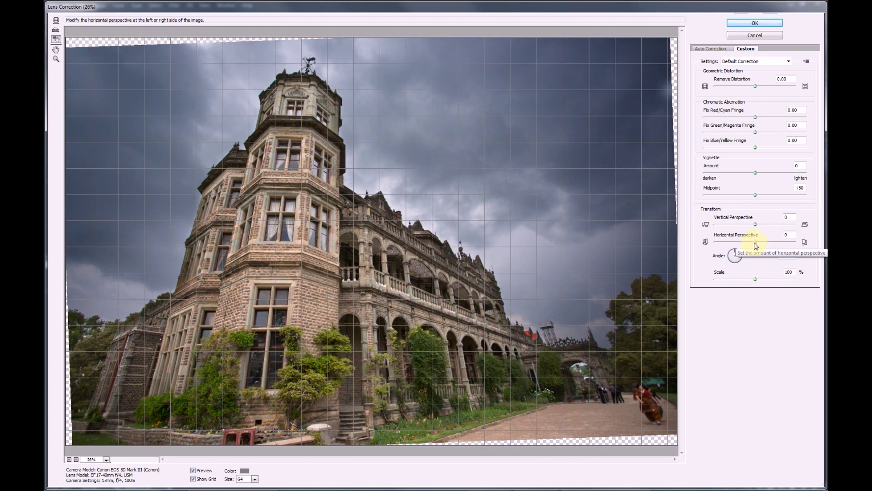
{"action": "left_click_drag", "start_coordinate": [755, 243], "coordinate": [749, 243]}
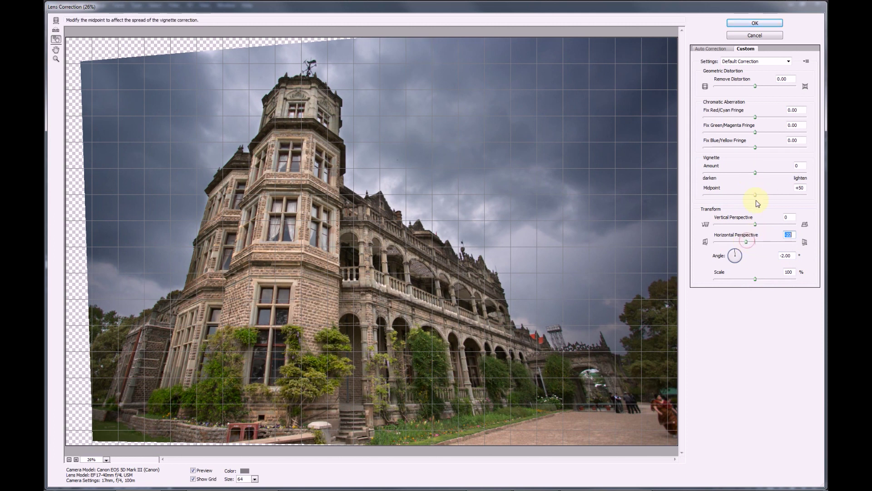
{"action": "left_click_drag", "start_coordinate": [755, 224], "coordinate": [711, 227]}
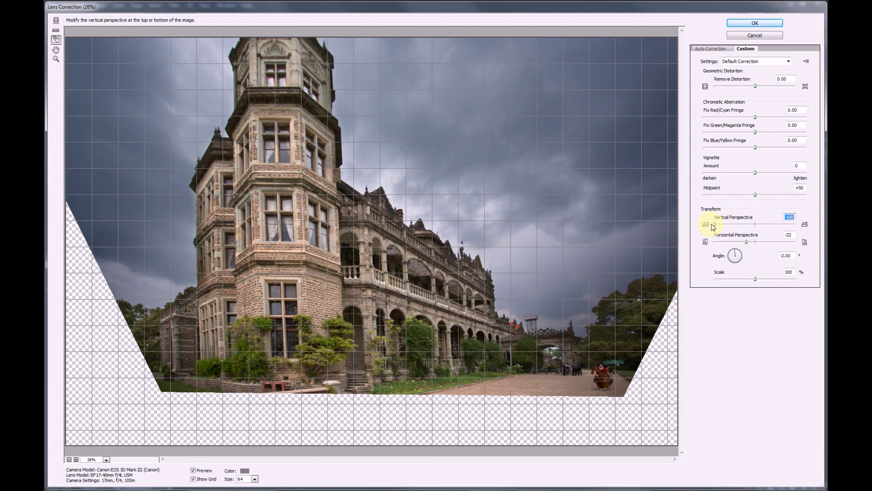
{"action": "left_click_drag", "start_coordinate": [718, 227], "coordinate": [725, 228]}
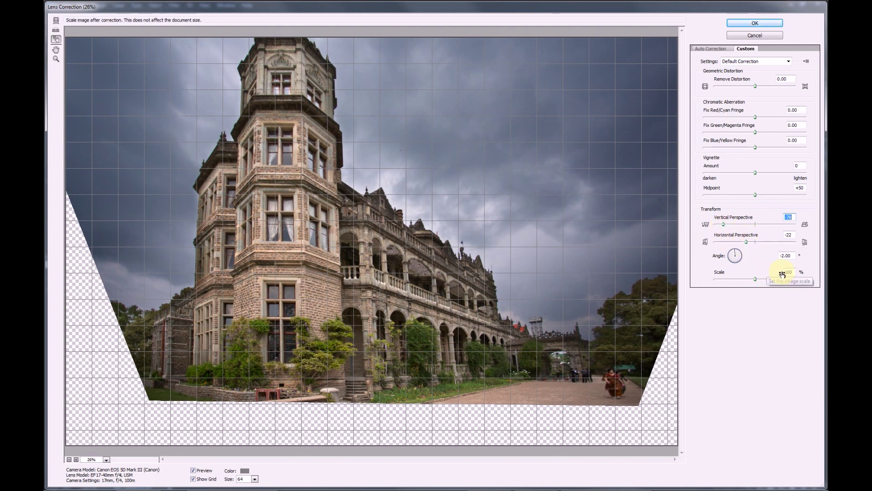
{"action": "left_click", "coordinate": [793, 255]}
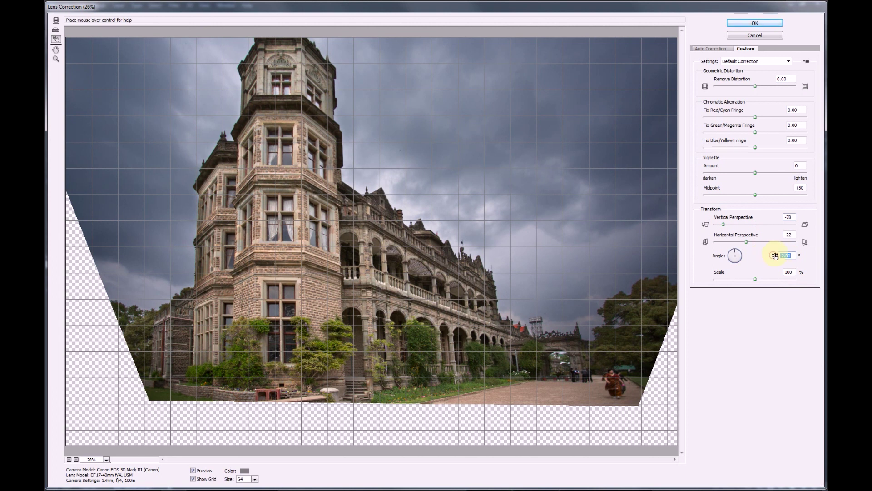
{"action": "type", "text": "2"}
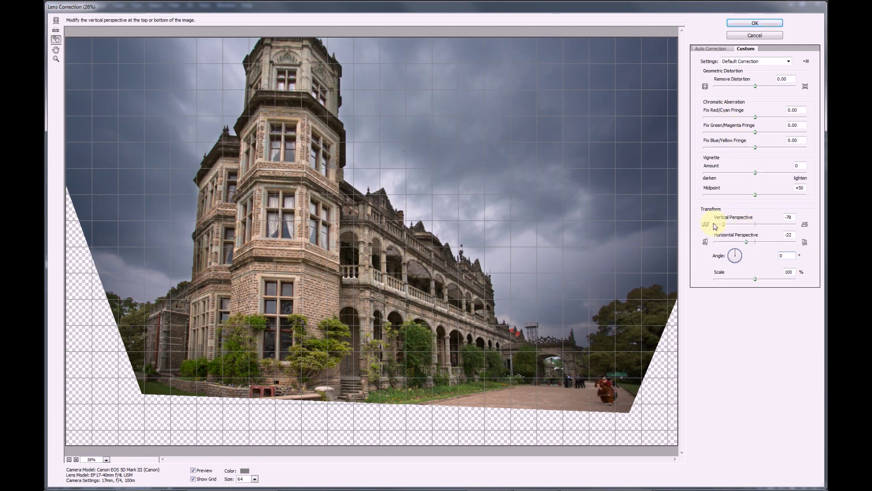
{"action": "left_click", "coordinate": [722, 225]}
{"action": "left_click_drag", "start_coordinate": [723, 226], "coordinate": [716, 230]}
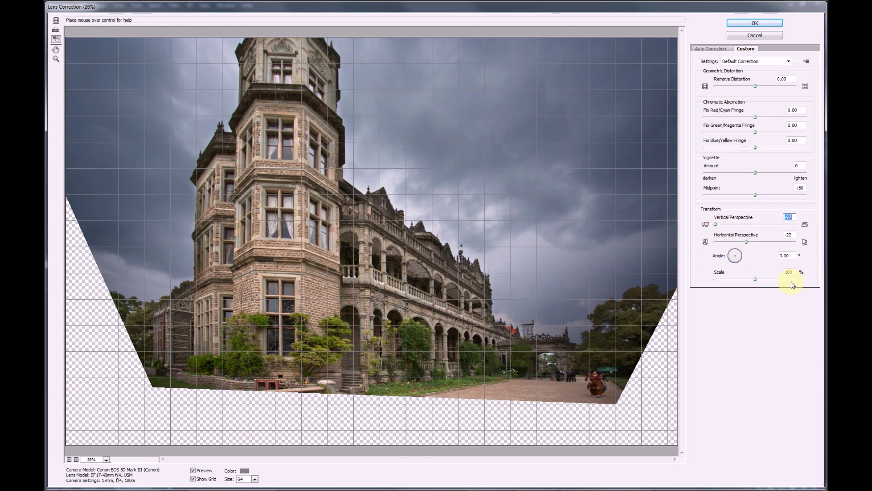
{"action": "type", "text": "80"}
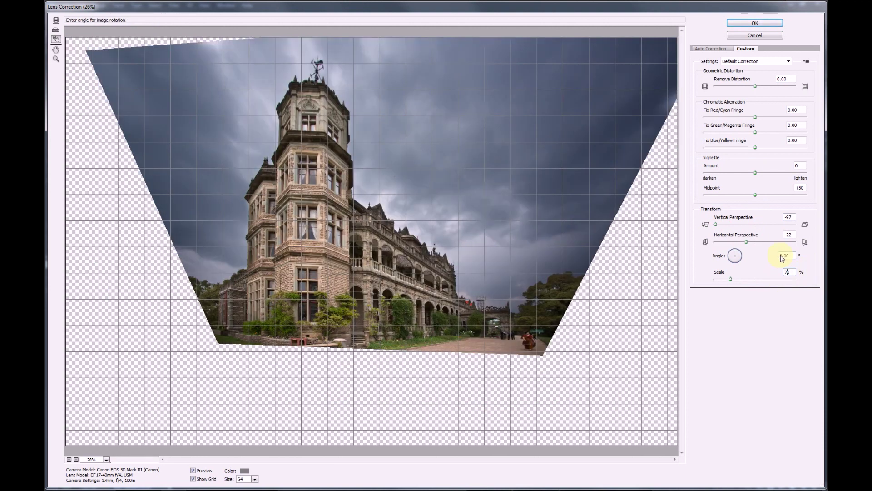
{"action": "left_click", "coordinate": [751, 23]}
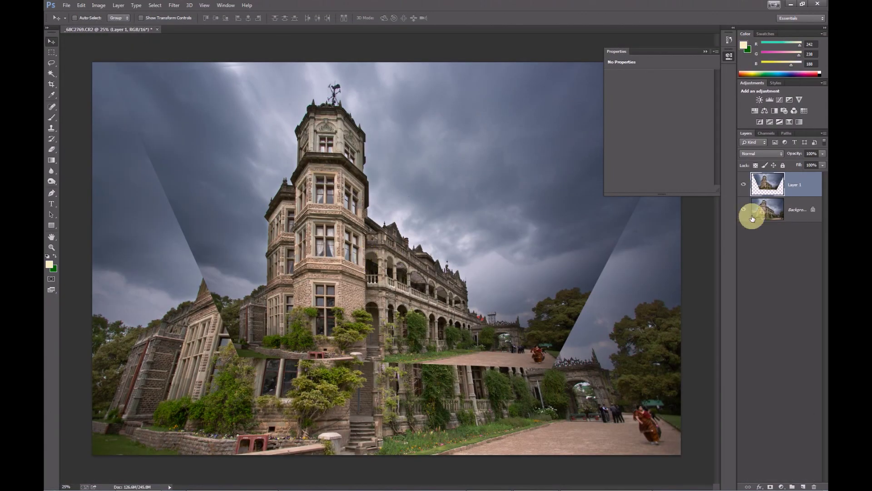
Hide the Background layer and apply a square crop tightly framing the straightened building
{"action": "left_click", "coordinate": [744, 214]}
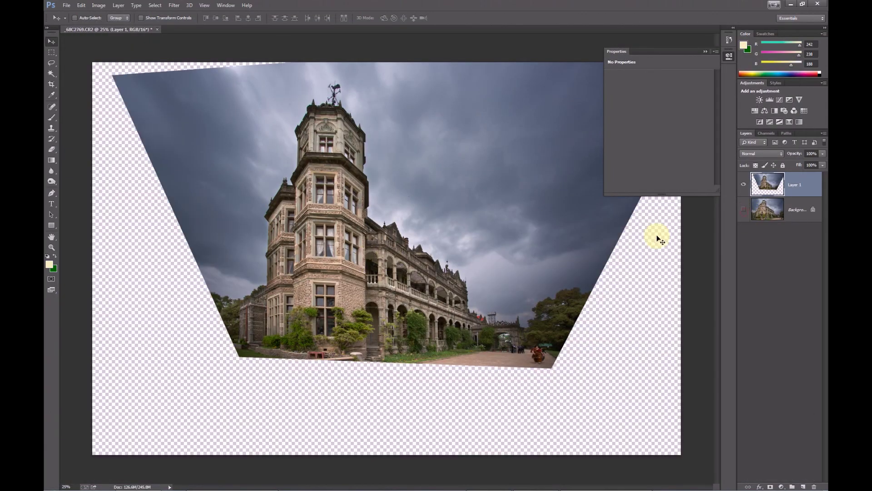
{"action": "key", "text": "c"}
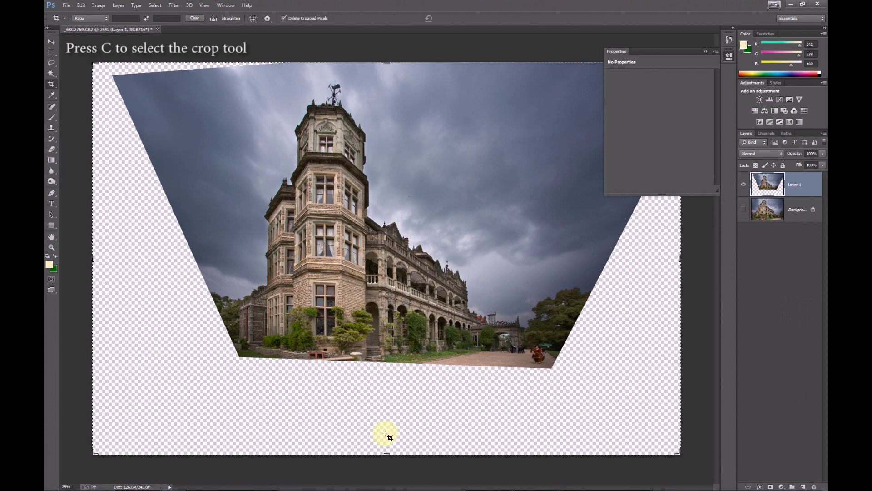
{"action": "left_click_drag", "start_coordinate": [385, 454], "coordinate": [402, 408]}
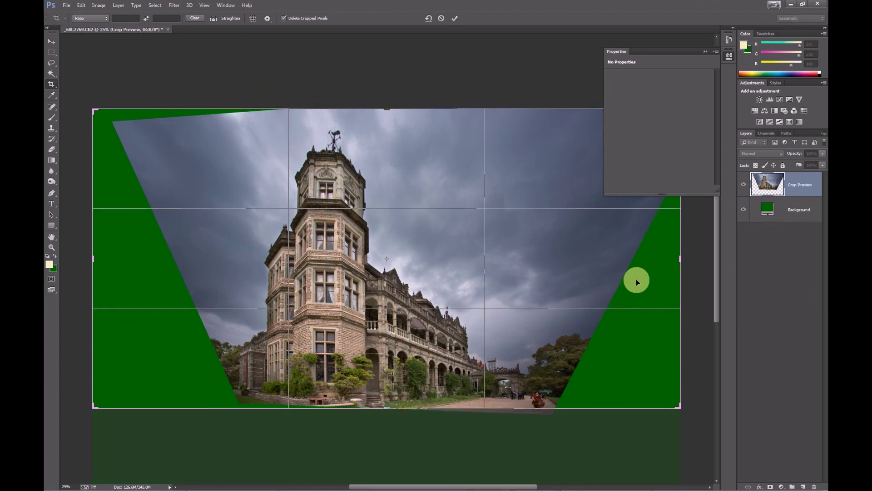
{"action": "left_click_drag", "start_coordinate": [679, 258], "coordinate": [606, 258]}
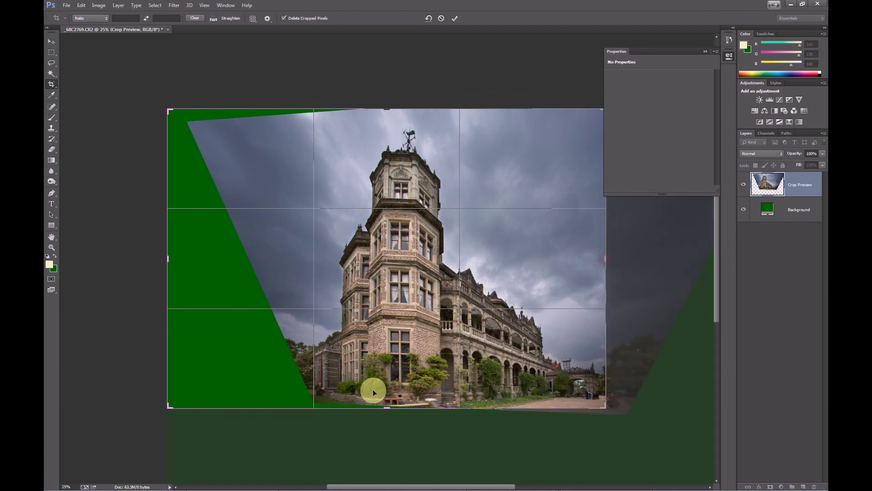
{"action": "left_click_drag", "start_coordinate": [385, 408], "coordinate": [383, 409]}
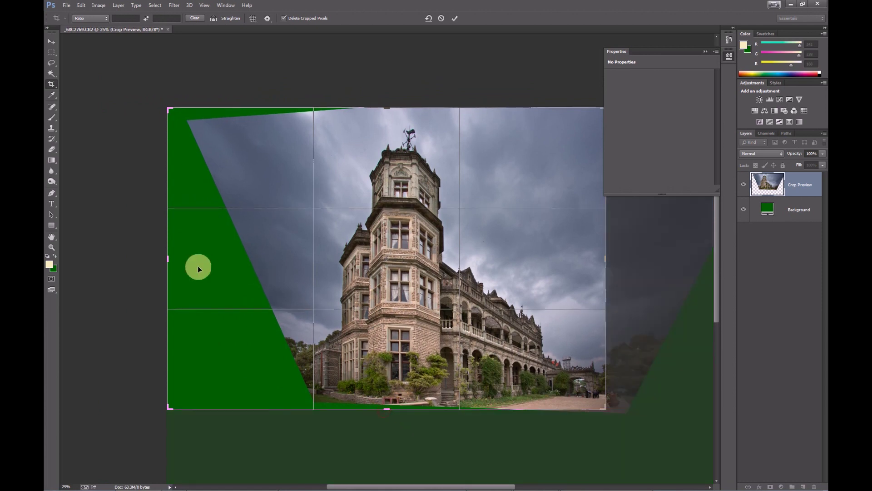
{"action": "left_click_drag", "start_coordinate": [168, 258], "coordinate": [238, 265]}
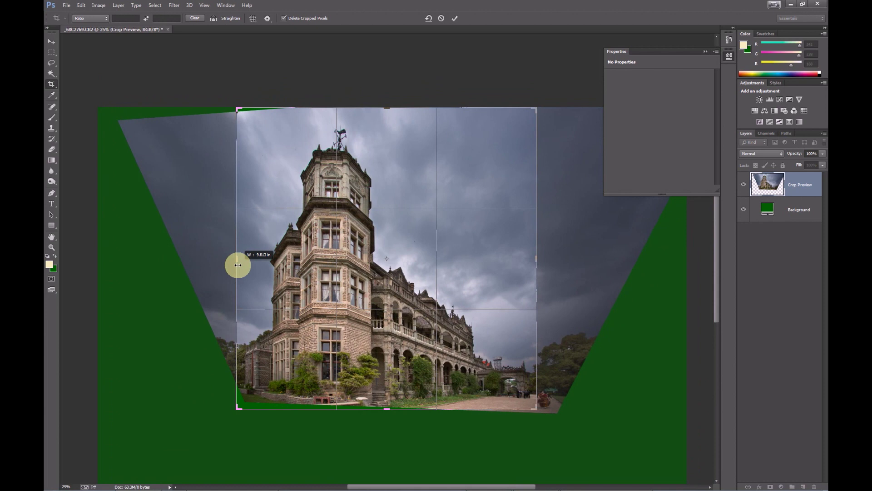
{"action": "left_click_drag", "start_coordinate": [238, 265], "coordinate": [236, 263]}
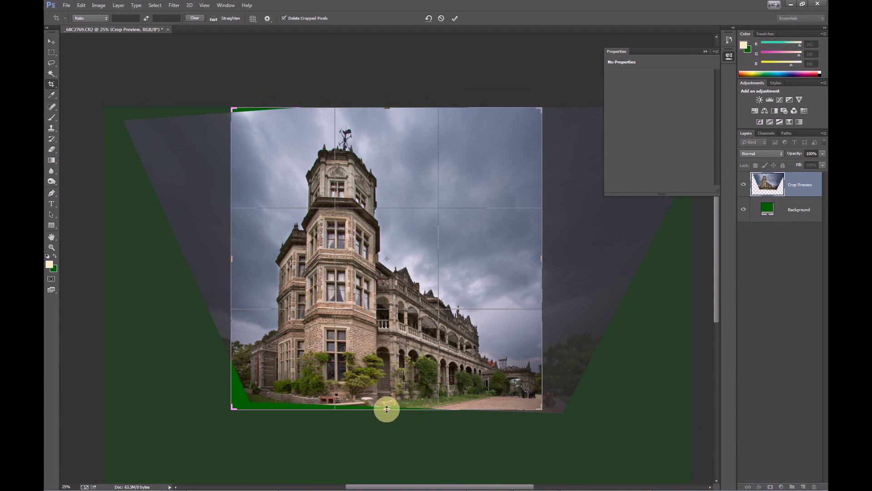
{"action": "left_click_drag", "start_coordinate": [387, 409], "coordinate": [387, 407]}
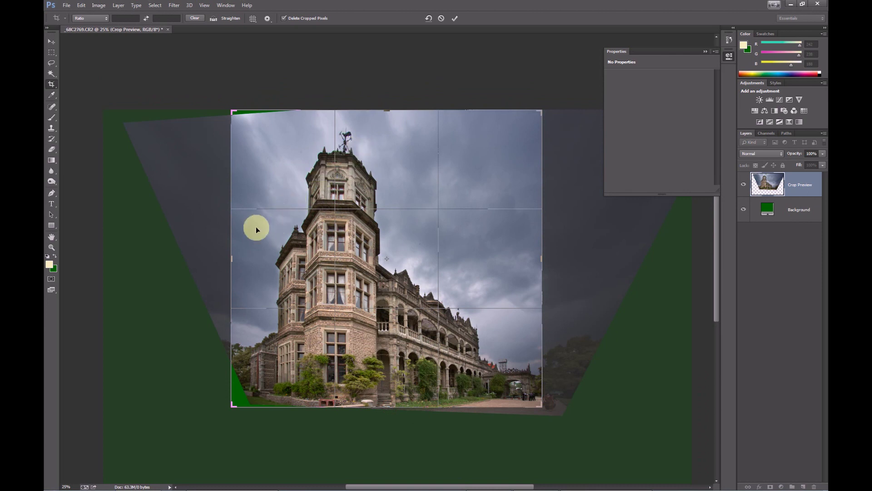
{"action": "double_click", "coordinate": [286, 221]}
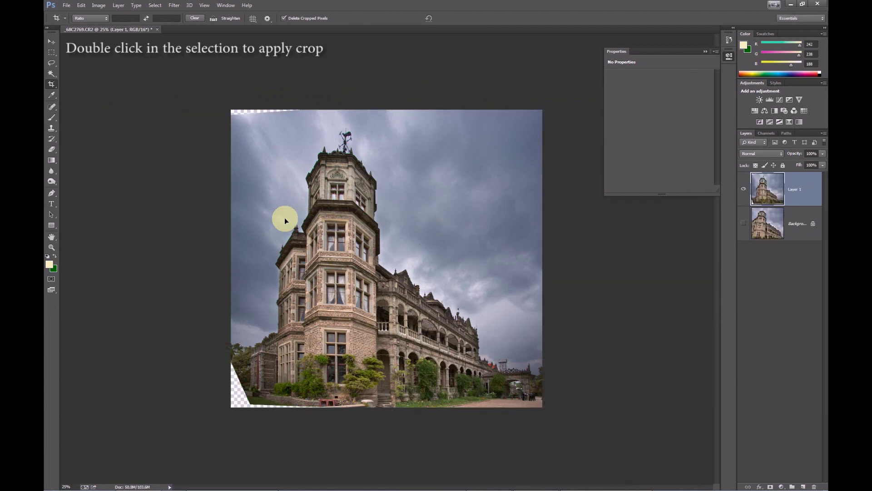
Hide the Background layer and magic-wand select the transparent bottom-left corner
{"action": "left_click", "coordinate": [745, 223]}
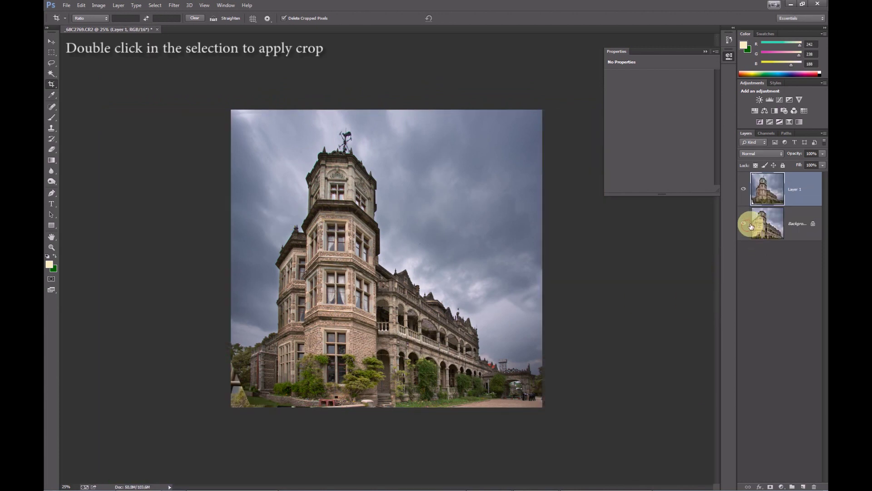
{"action": "left_click", "coordinate": [743, 223]}
{"action": "key", "text": "w"}
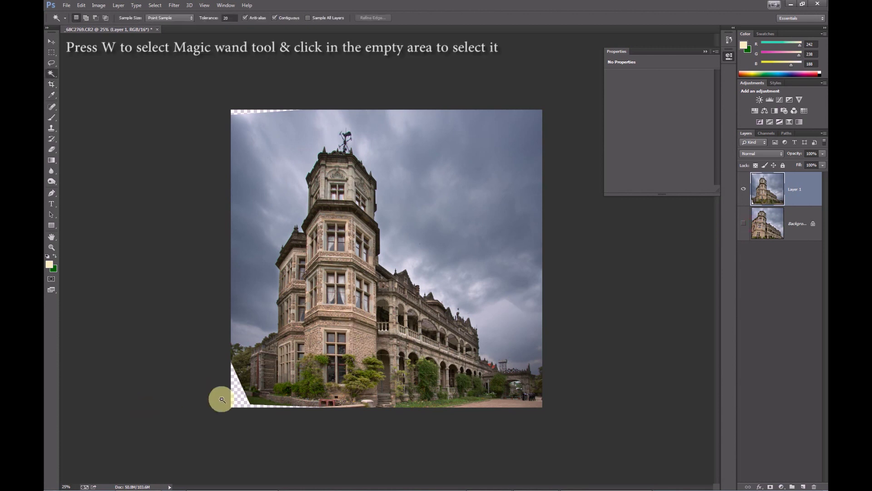
{"action": "left_click", "coordinate": [237, 391]}
Content-aware fill the corner selection, deselect it, and zoom in to 66.7%
{"action": "key", "text": "m"}
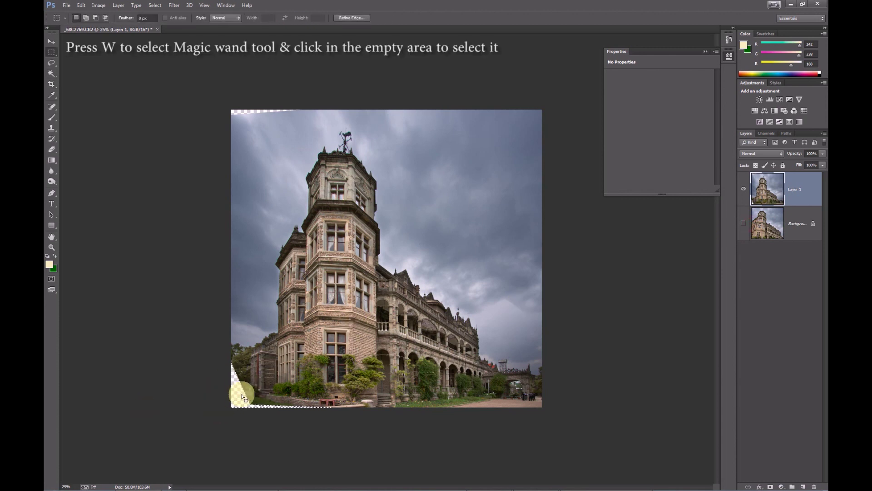
{"action": "right_click", "coordinate": [240, 394]}
{"action": "left_click", "coordinate": [280, 336]}
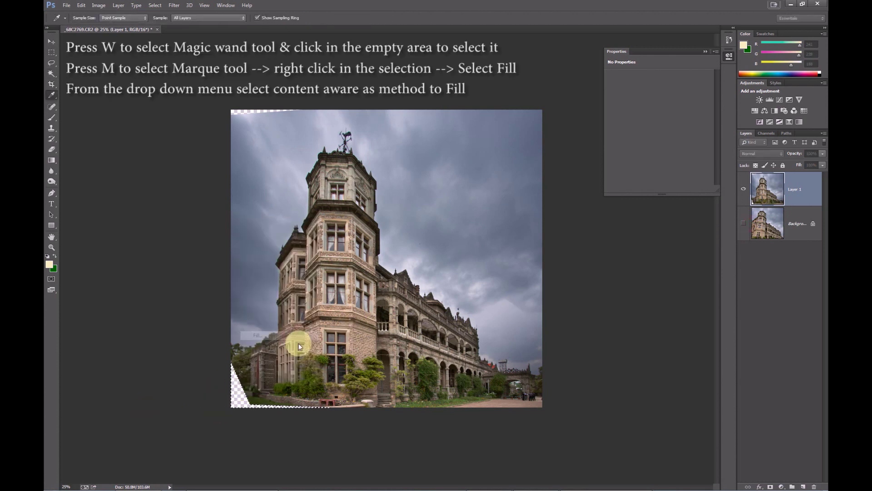
{"action": "left_click", "coordinate": [773, 141]}
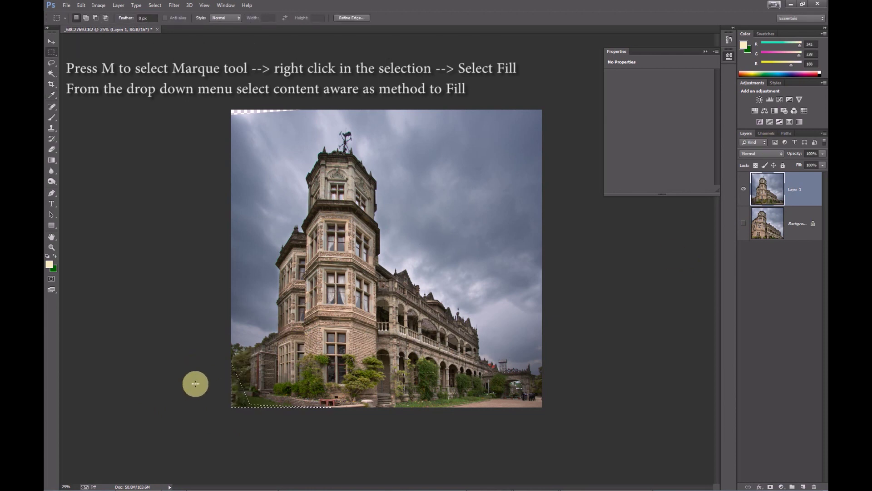
{"action": "left_click", "coordinate": [209, 397]}
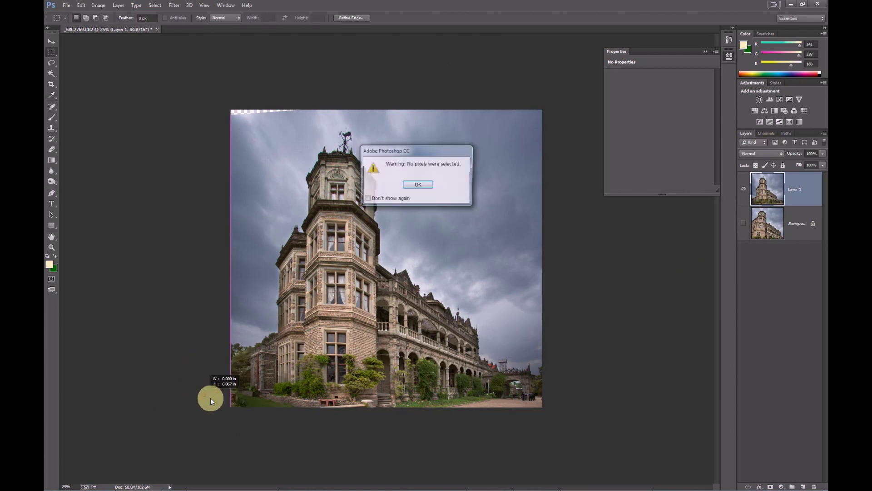
{"action": "left_click", "coordinate": [413, 186]}
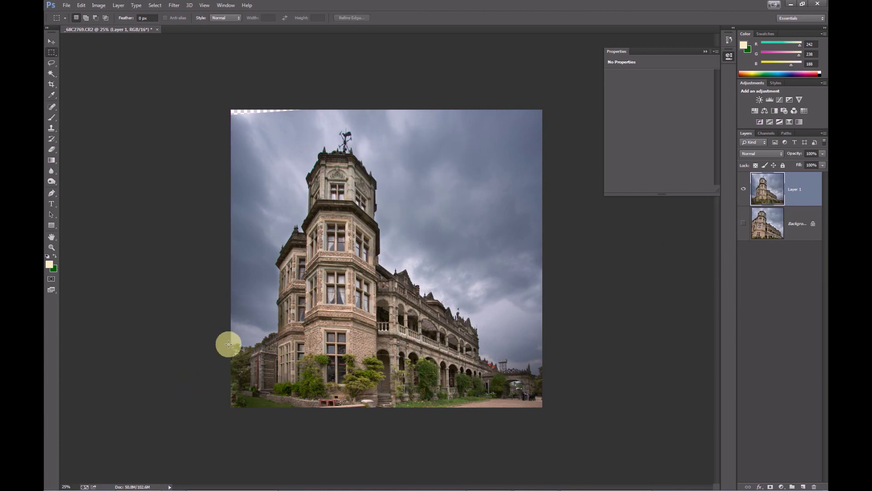
{"action": "key", "text": "ctrl+plus"}
{"action": "key", "text": "ctrl+plus"}
{"action": "key", "text": "ctrl+plus"}
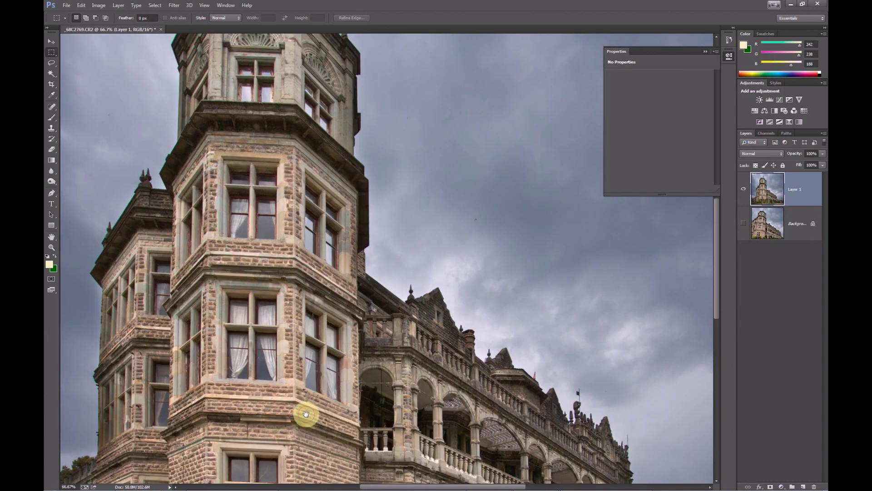
Lasso the leftover gap at the lower-left garden edge and content-aware fill it
{"action": "left_click_drag", "start_coordinate": [306, 414], "coordinate": [247, 360]}
{"action": "left_click_drag", "start_coordinate": [300, 339], "coordinate": [252, 365]}
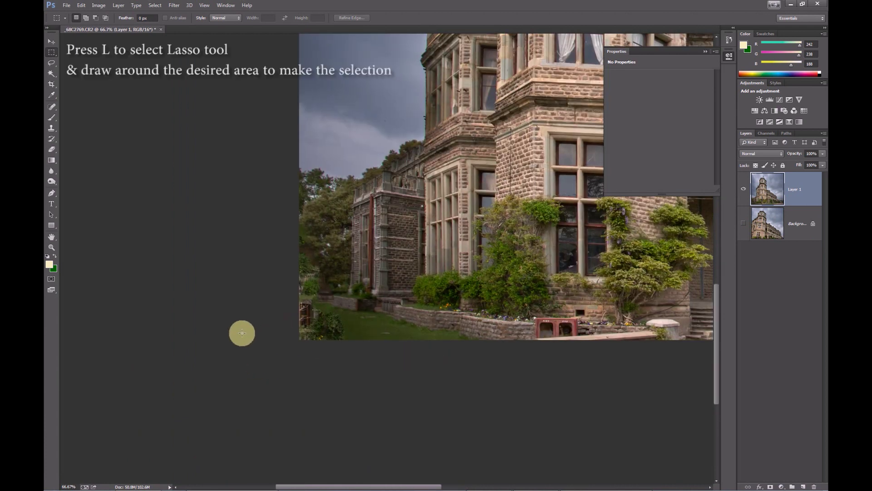
{"action": "key", "text": "l"}
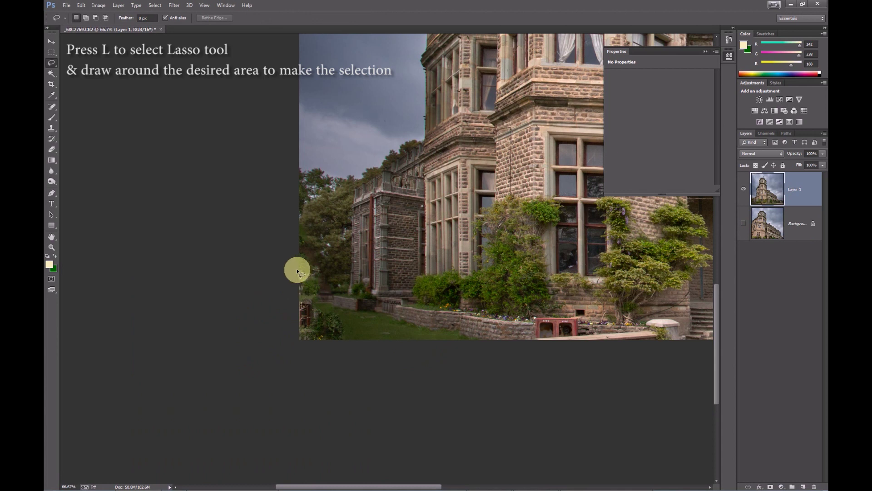
{"action": "mouse_move", "coordinate": [288, 272]}
{"action": "left_mouse_down"}
{"action": "mouse_move", "coordinate": [314, 307]}
{"action": "mouse_move", "coordinate": [302, 343]}
{"action": "mouse_move", "coordinate": [292, 294]}
{"action": "left_mouse_up"}
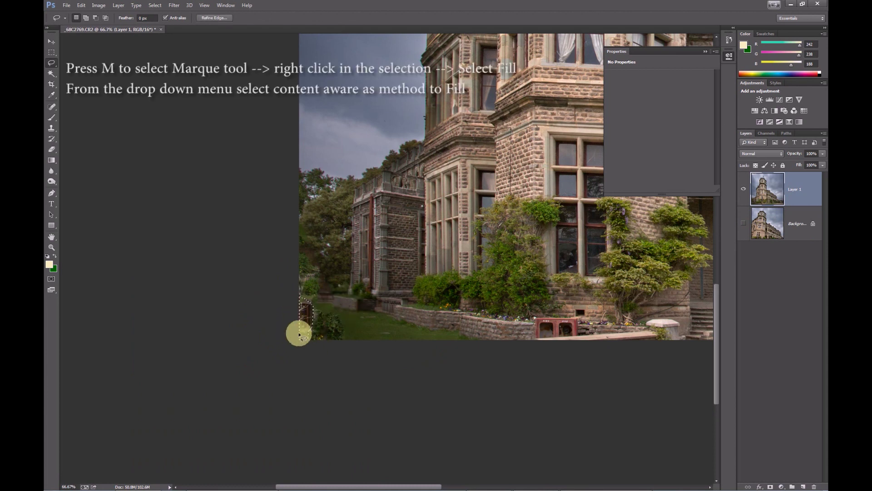
{"action": "right_click", "coordinate": [301, 320]}
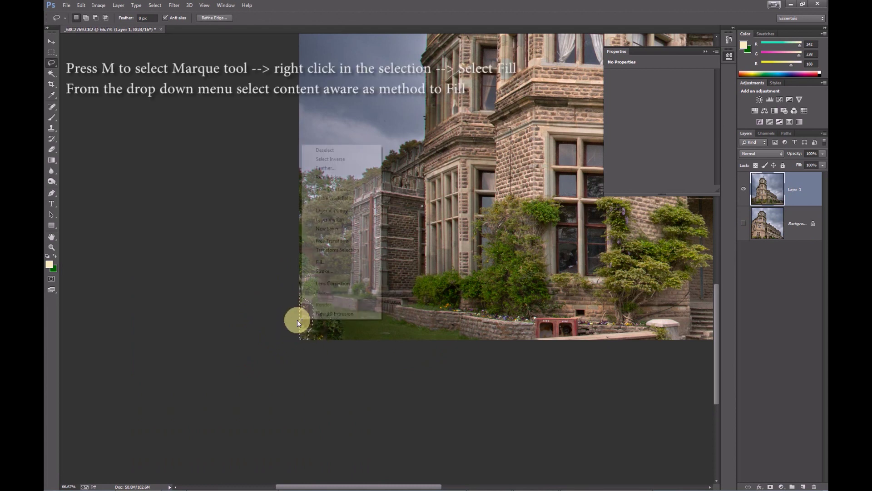
{"action": "left_click", "coordinate": [344, 263]}
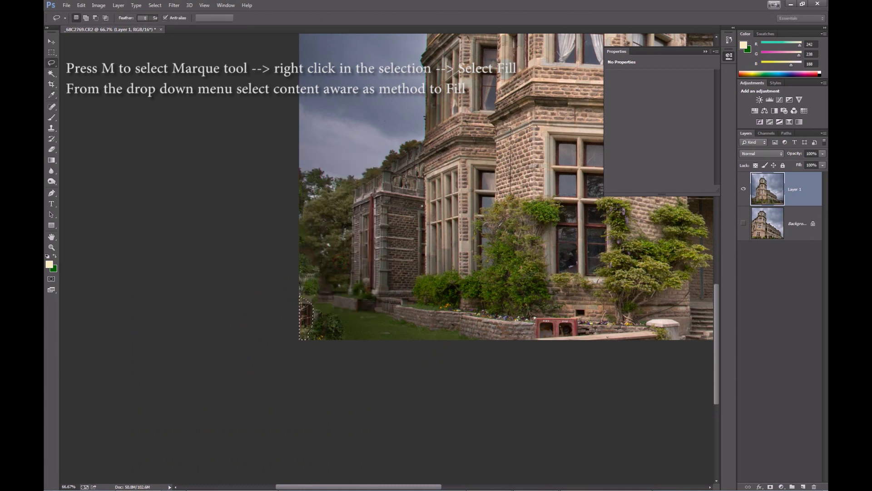
{"action": "left_click", "coordinate": [394, 278]}
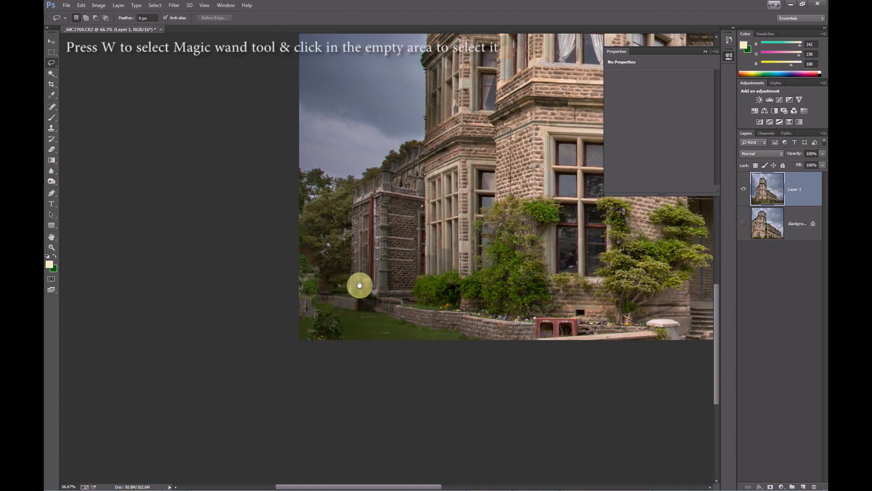
Magic-wand select the empty top-left sky strip, content-aware fill it, then zoom out
{"action": "scroll", "coordinate": [360, 285], "scroll_direction": "up", "scroll_amount": 10}
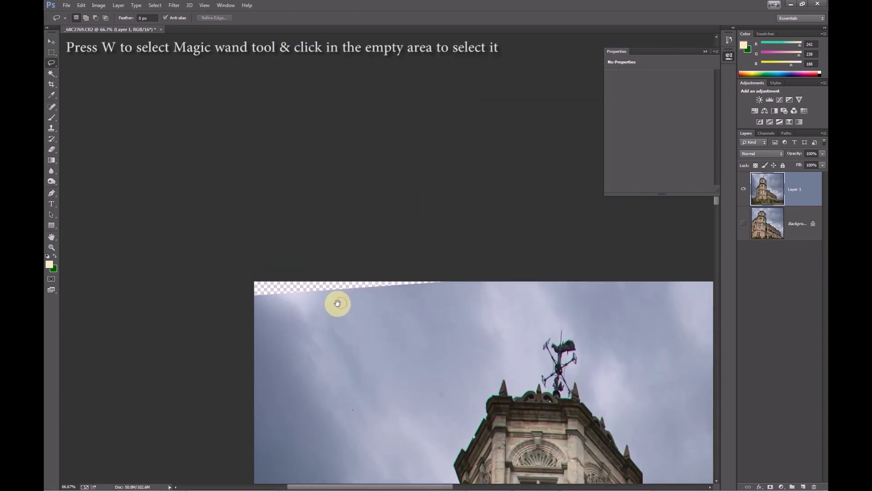
{"action": "key", "text": "w"}
{"action": "left_click", "coordinate": [277, 288]}
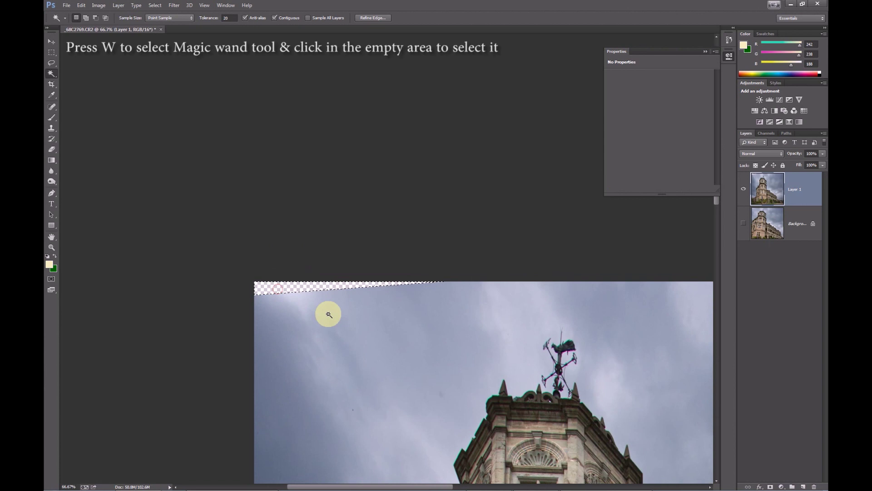
{"action": "key", "text": "m"}
{"action": "right_click", "coordinate": [304, 284]}
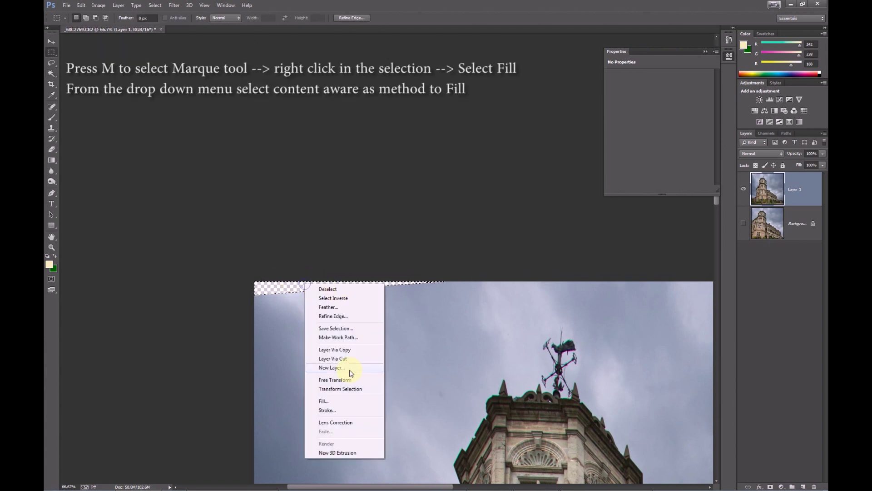
{"action": "left_click", "coordinate": [336, 402]}
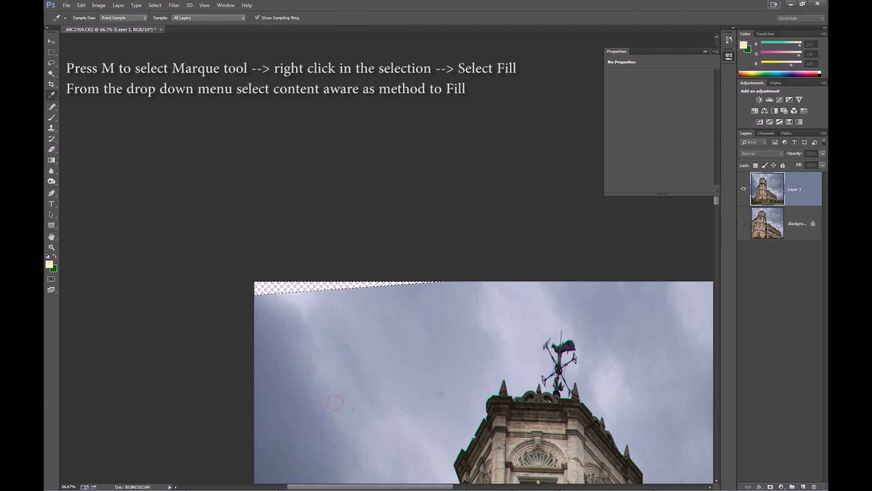
{"action": "key", "text": "Return"}
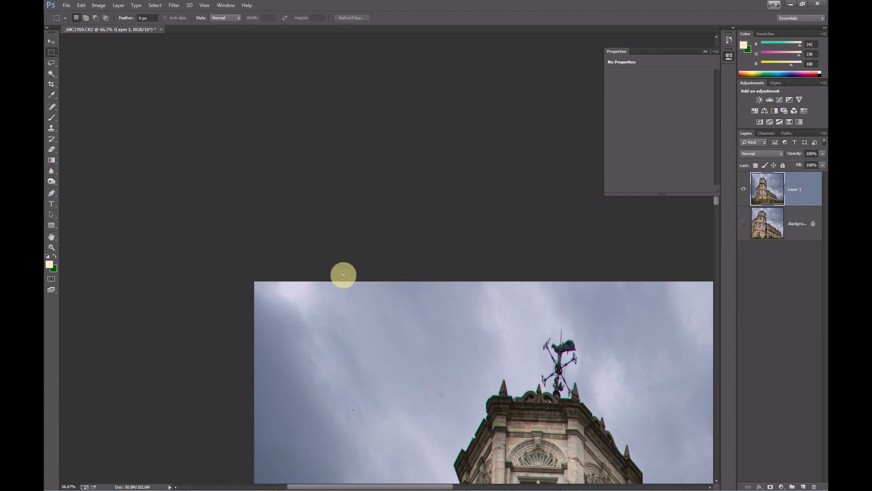
{"action": "key", "text": "ctrl+minus"}
{"action": "key", "text": "ctrl+minus"}
{"action": "key", "text": "ctrl+minus"}
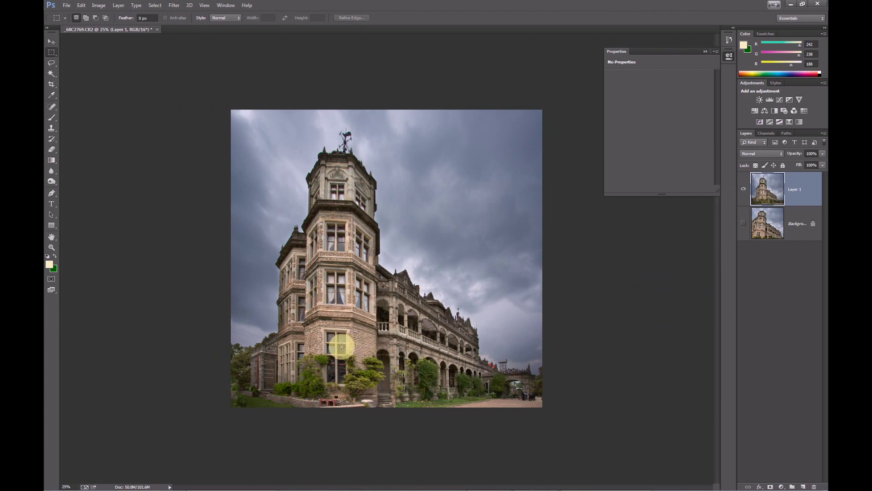
{"action": "key", "text": "v"}
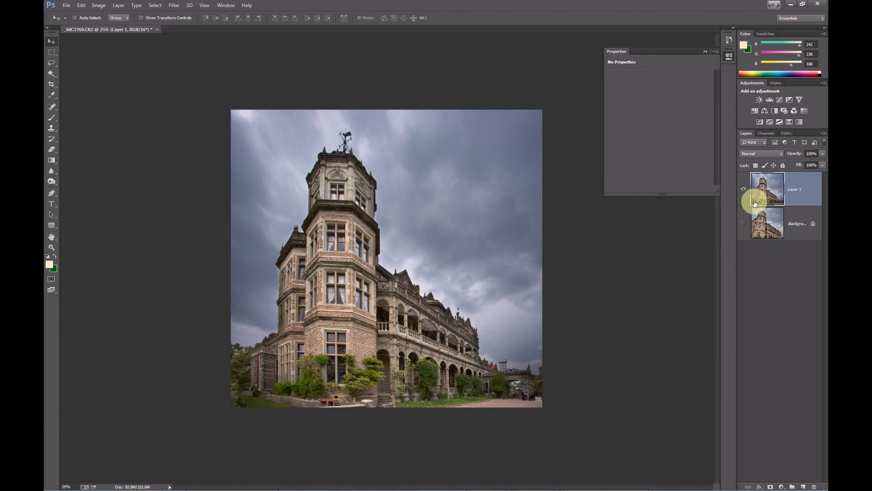
Toggle the edited layer's visibility to compare it against the original Background
{"action": "left_click", "coordinate": [743, 222]}
{"action": "left_click", "coordinate": [744, 190]}
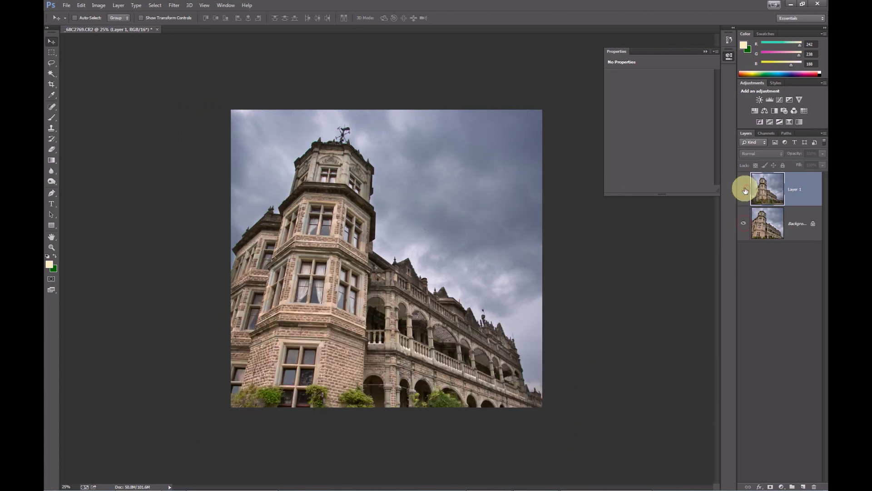
{"action": "left_click", "coordinate": [744, 190]}
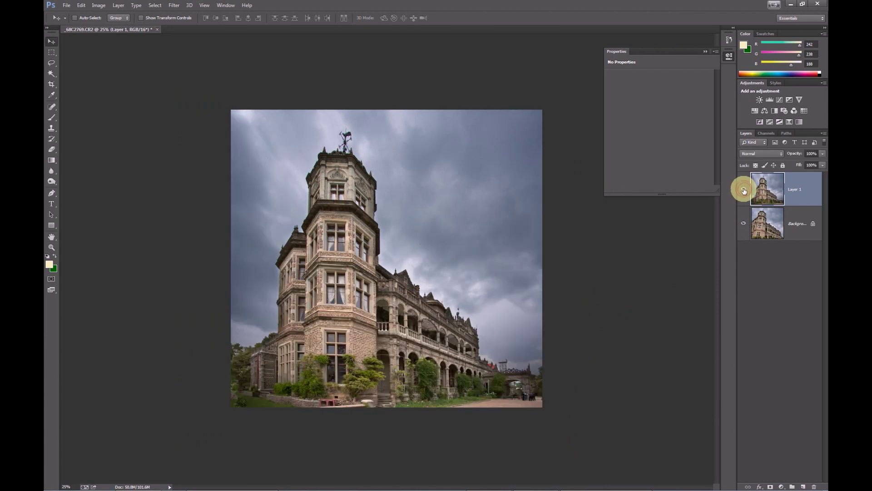
{"action": "left_click", "coordinate": [744, 190]}
{"action": "left_click", "coordinate": [744, 190]}
Merge visible layers with Ctrl+Shift+E, then compare original and merged states in History
{"action": "left_click", "coordinate": [788, 226]}
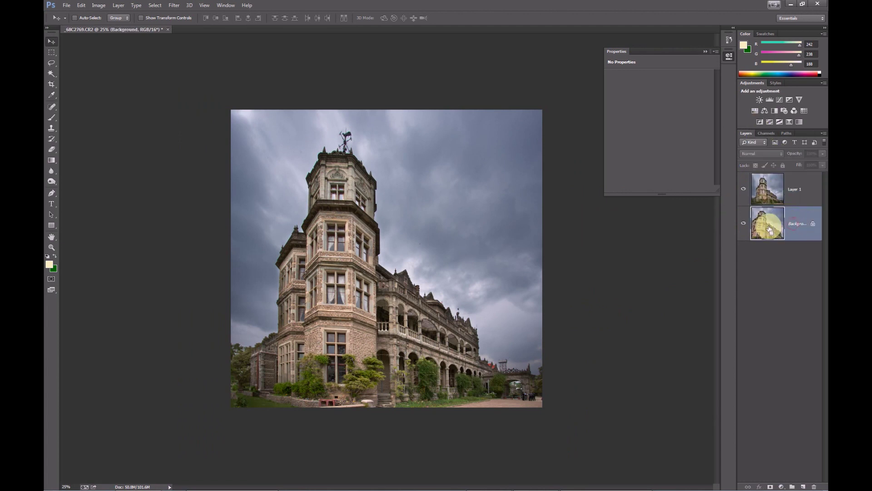
{"action": "key", "text": "ctrl+shift+e"}
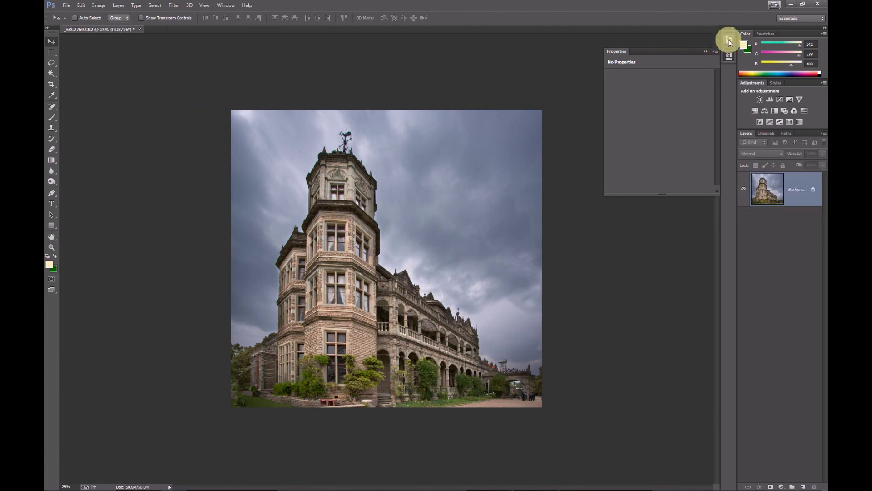
{"action": "left_click", "coordinate": [730, 44]}
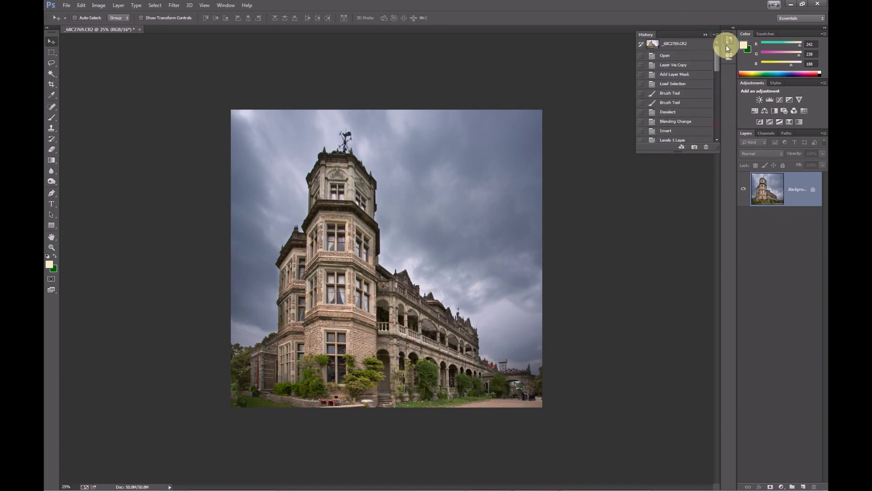
{"action": "left_click", "coordinate": [675, 44]}
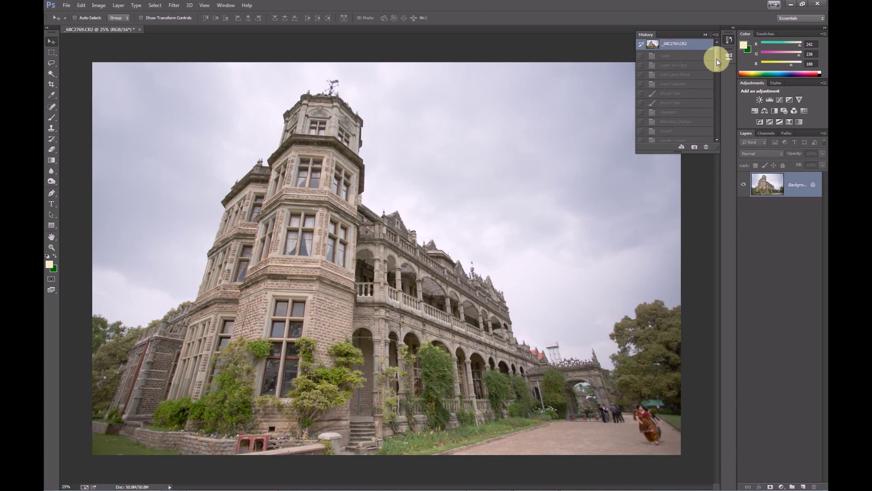
{"action": "left_click_drag", "start_coordinate": [716, 61], "coordinate": [718, 135]}
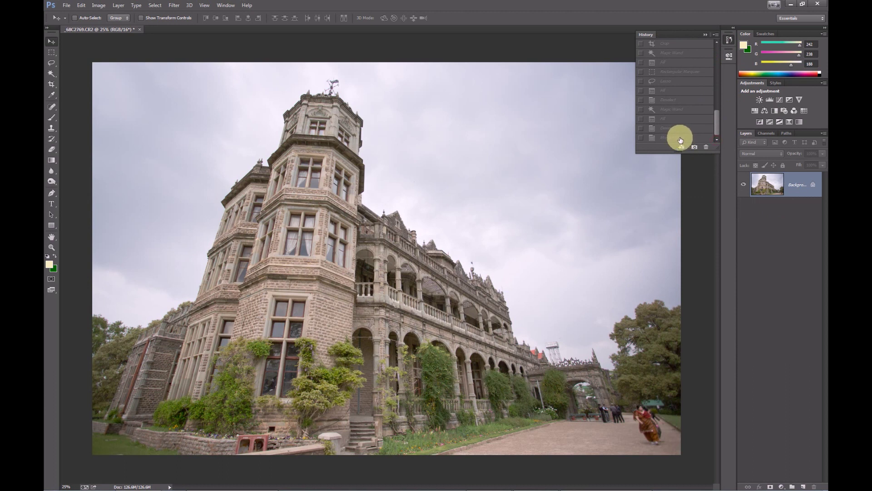
{"action": "left_click", "coordinate": [681, 139]}
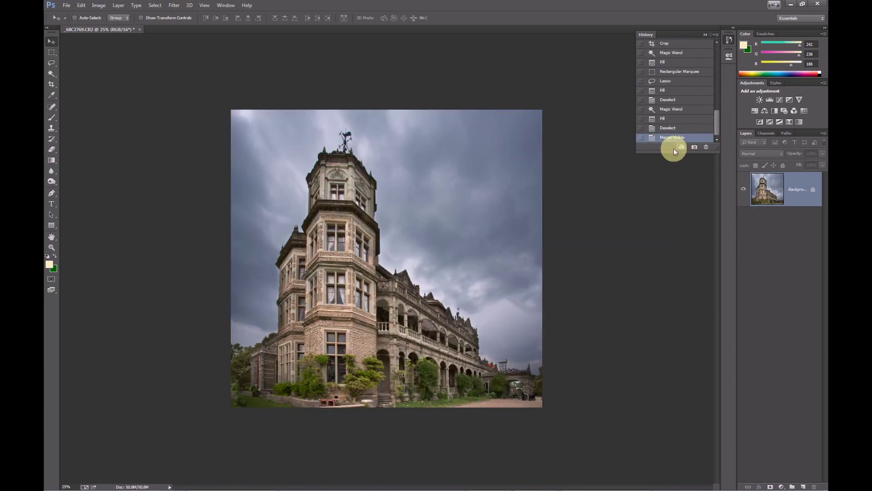